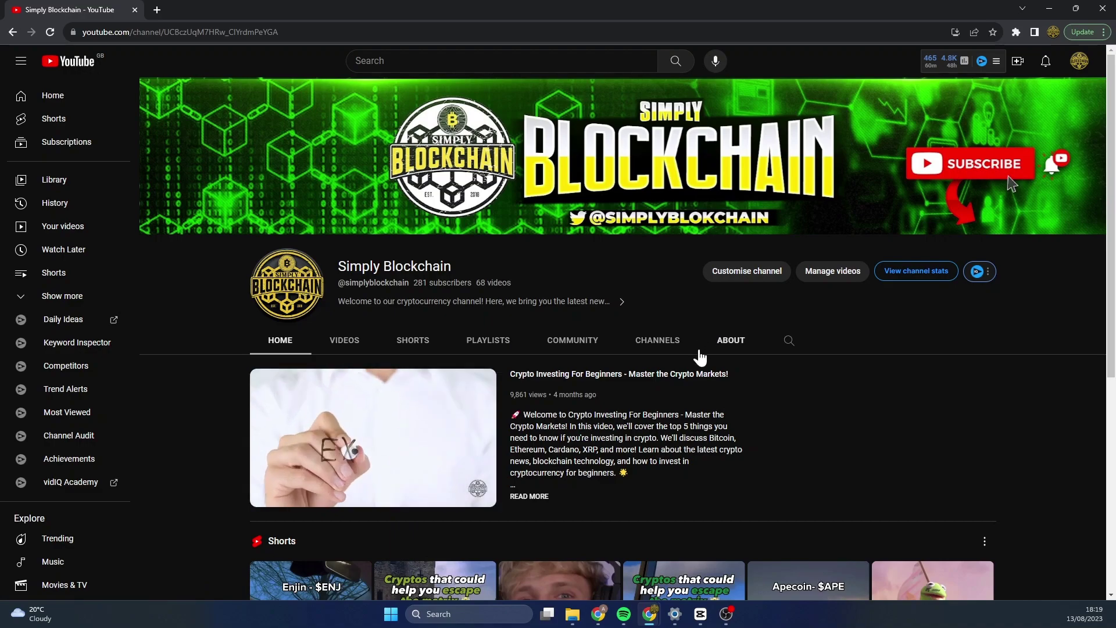
Open the MetaMask wallet in expanded full-tab view, showing 0.0254 ETH on Ethereum Mainnet.
{"action": "mouse_move", "coordinate": [650, 612]}
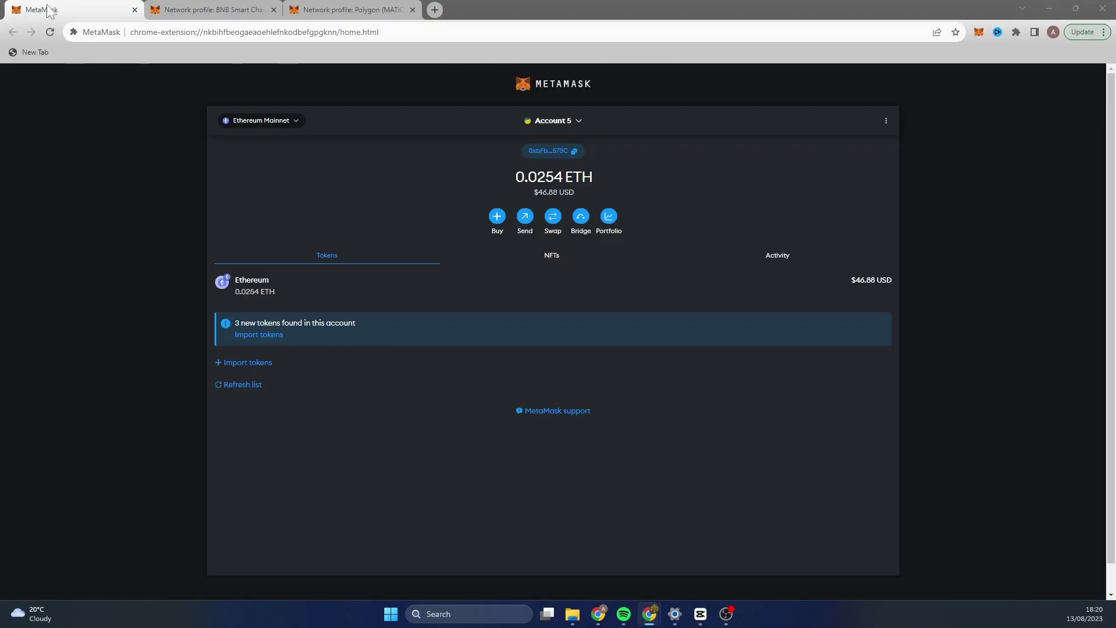
{"action": "left_click", "coordinate": [981, 34]}
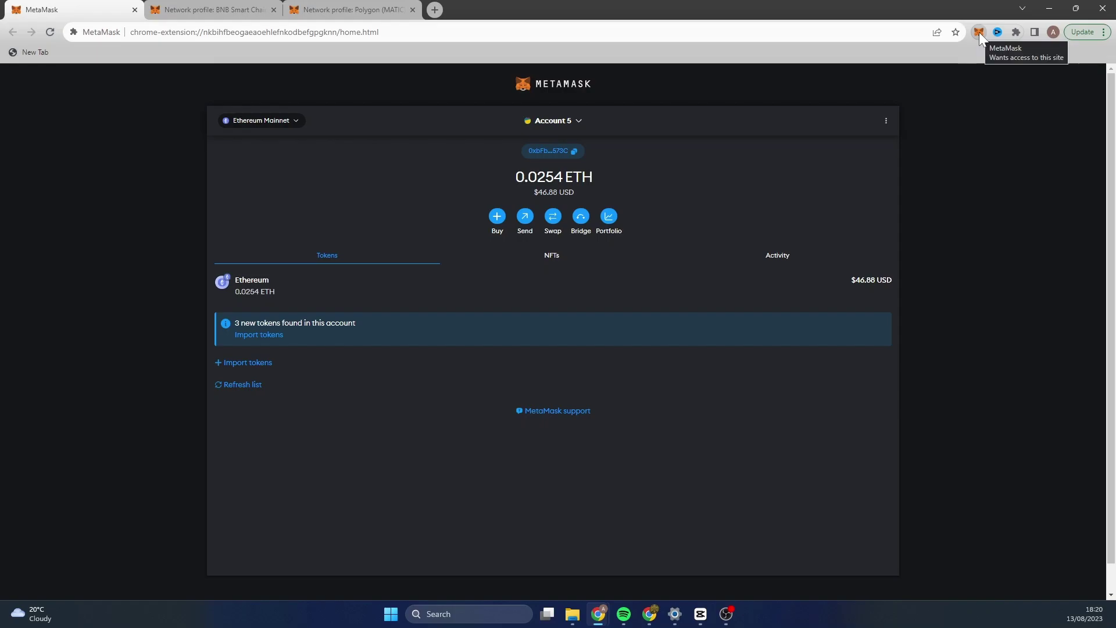
{"action": "left_click", "coordinate": [979, 33]}
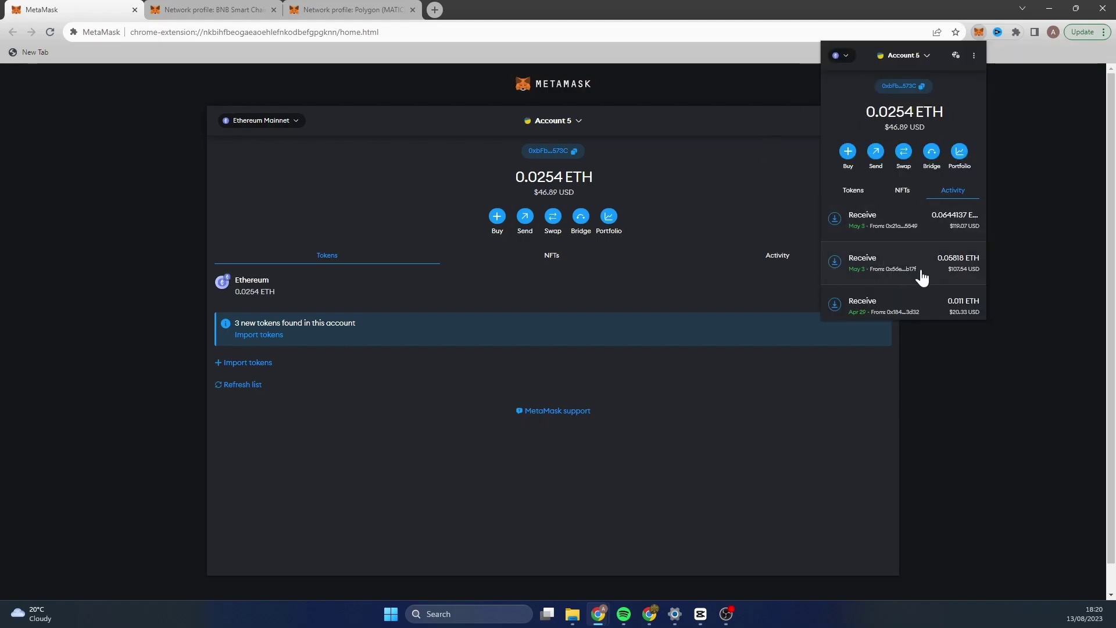
{"action": "left_click", "coordinate": [973, 56]}
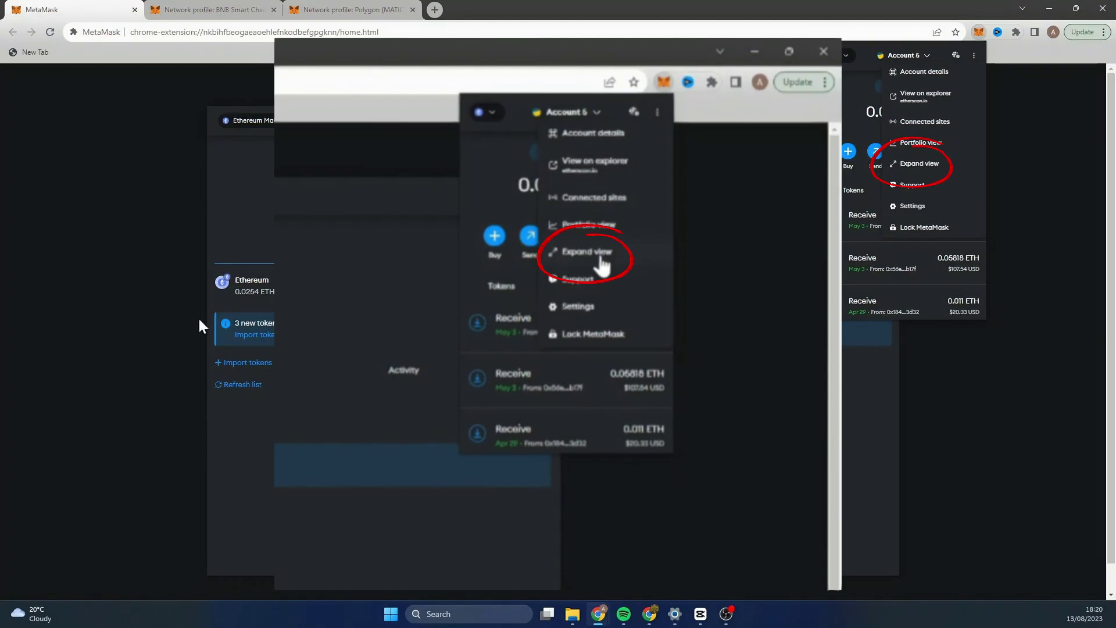
{"action": "left_click", "coordinate": [54, 213]}
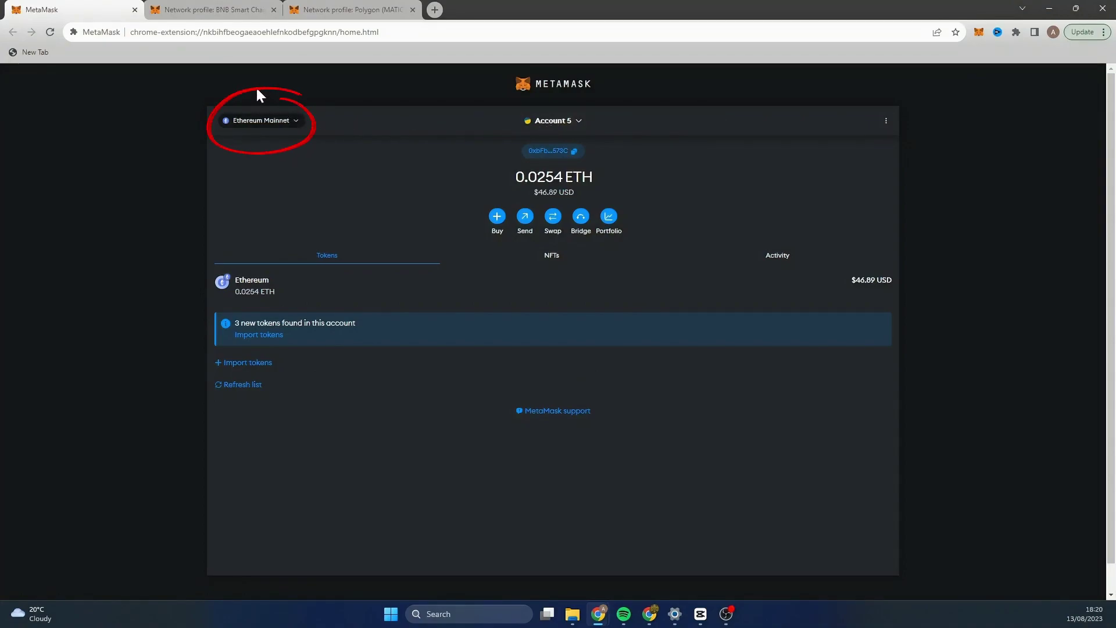
Open the network selector and browse the networks from Ethereum Mainnet down to Polygon.
{"action": "left_click", "coordinate": [296, 122]}
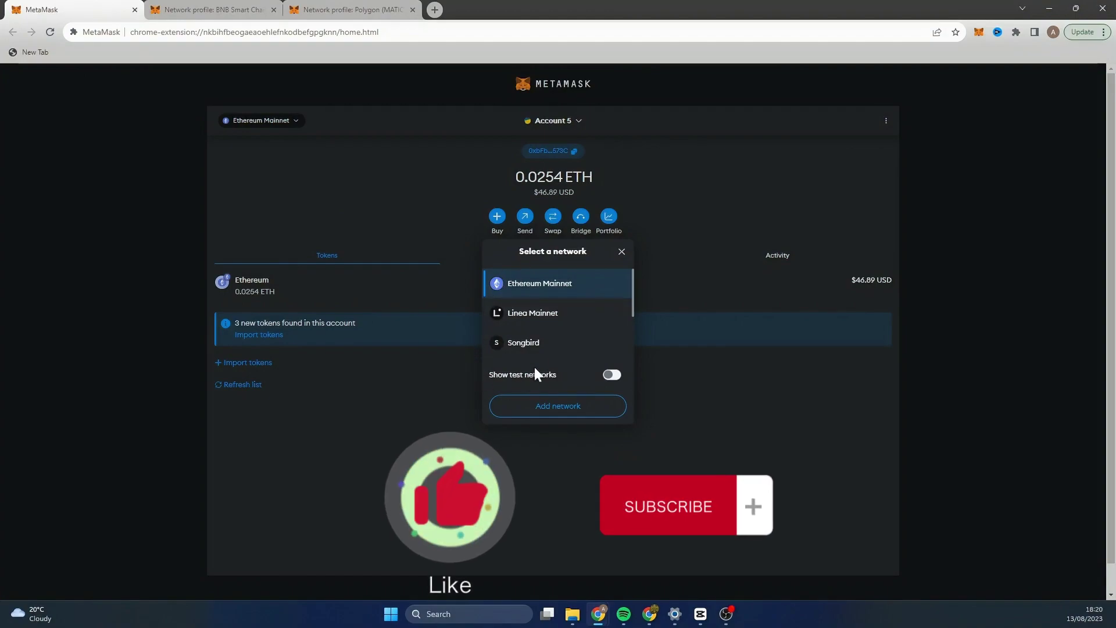
{"action": "mouse_move", "coordinate": [548, 337]}
{"action": "scroll", "coordinate": [548, 337], "scroll_direction": "down", "scroll_amount": 3}
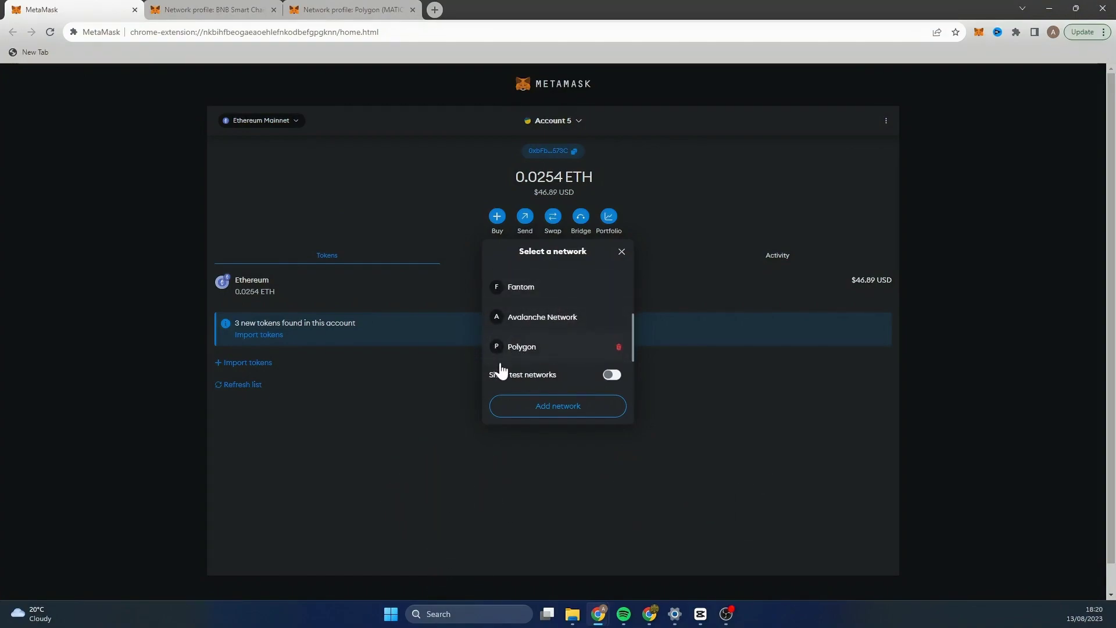
{"action": "mouse_move", "coordinate": [572, 318]}
{"action": "scroll", "coordinate": [512, 334], "scroll_direction": "up", "scroll_amount": 2}
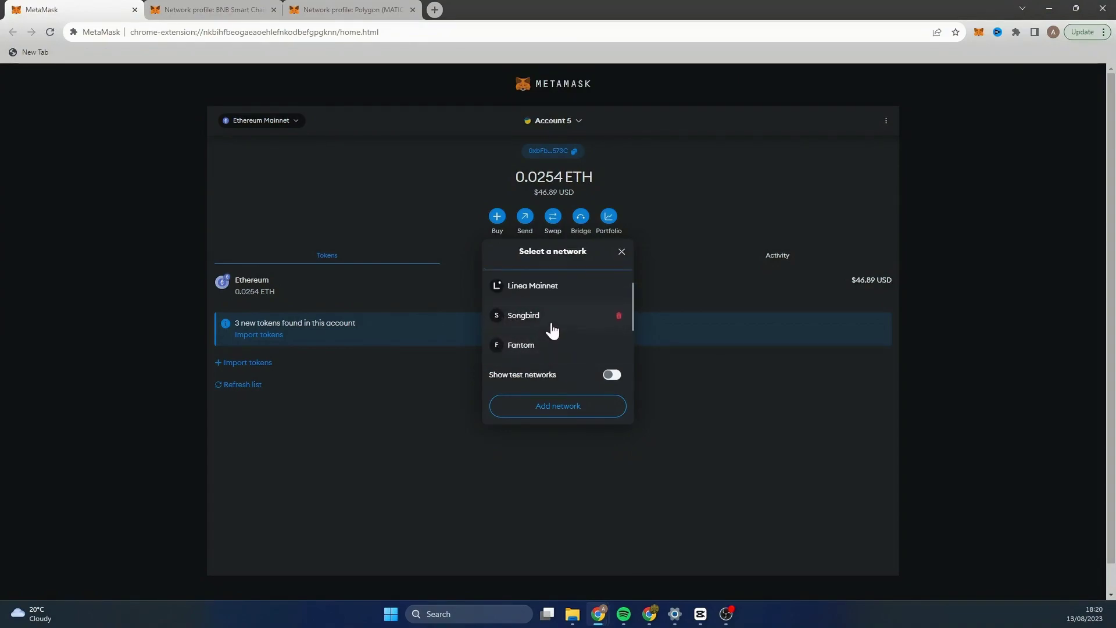
{"action": "scroll", "coordinate": [553, 322], "scroll_direction": "up", "scroll_amount": 1}
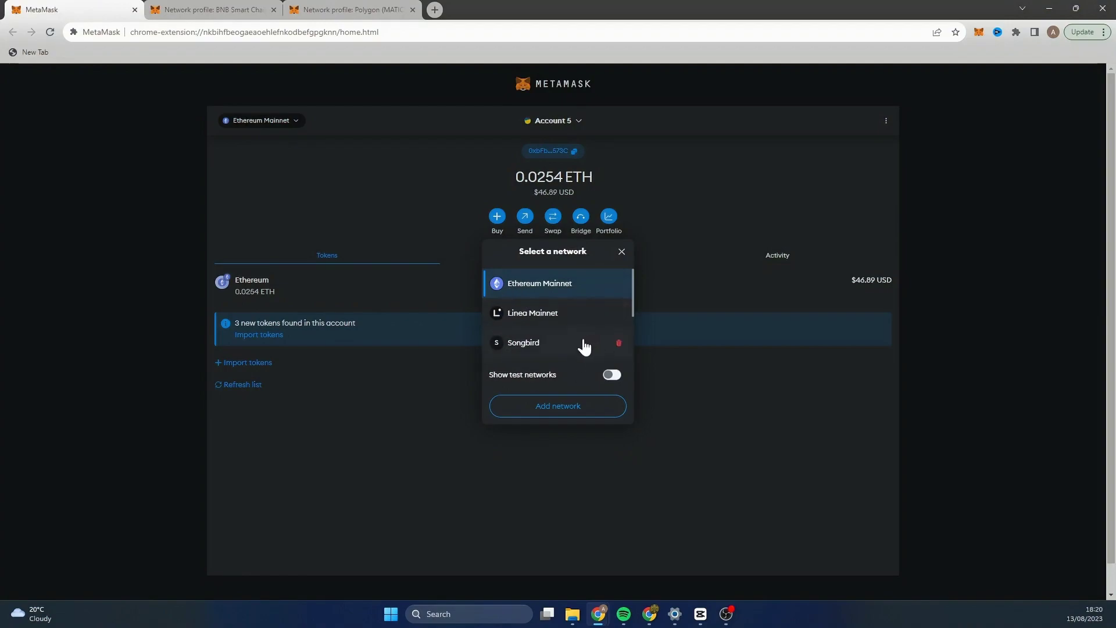
{"action": "scroll", "coordinate": [573, 329], "scroll_direction": "down", "scroll_amount": 3}
{"action": "scroll", "coordinate": [526, 334], "scroll_direction": "up", "scroll_amount": 3}
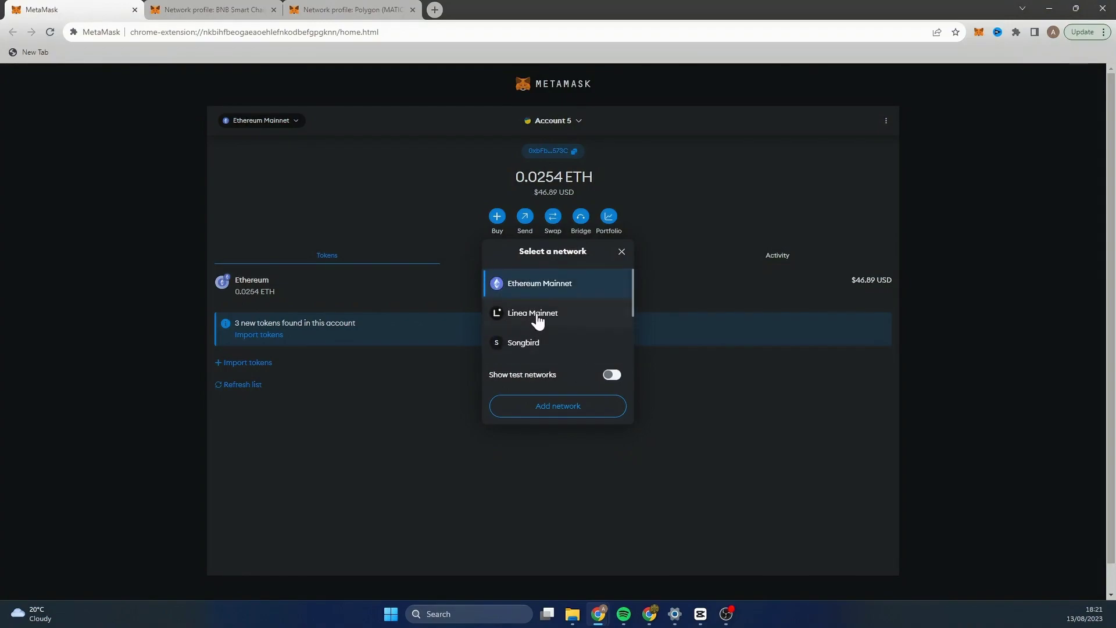
Add BNB Smart Chain from the popular networks list and approve it.
{"action": "left_click", "coordinate": [566, 410]}
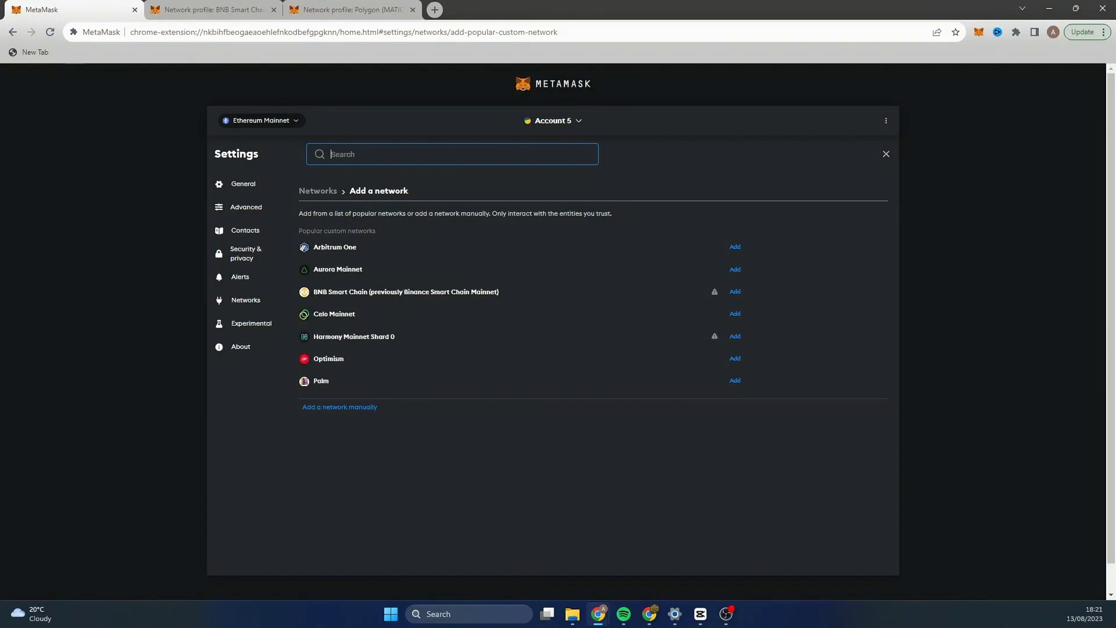
{"action": "left_click", "coordinate": [736, 294]}
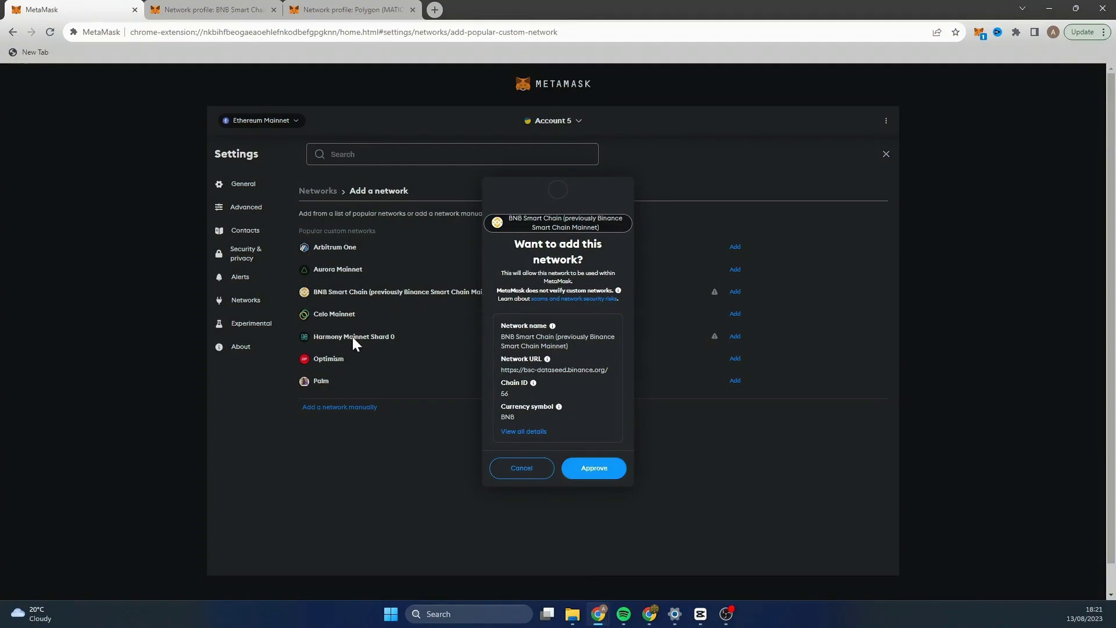
{"action": "left_click", "coordinate": [596, 476]}
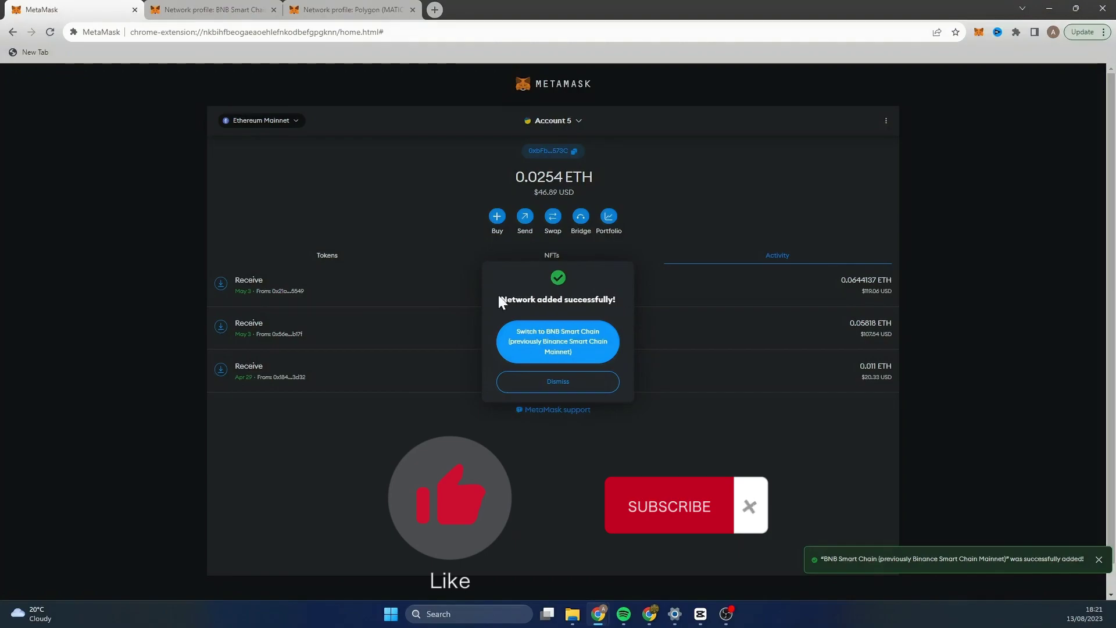
Switch the wallet to BNB Smart Chain and confirm it appears in the network list.
{"action": "left_click", "coordinate": [546, 355]}
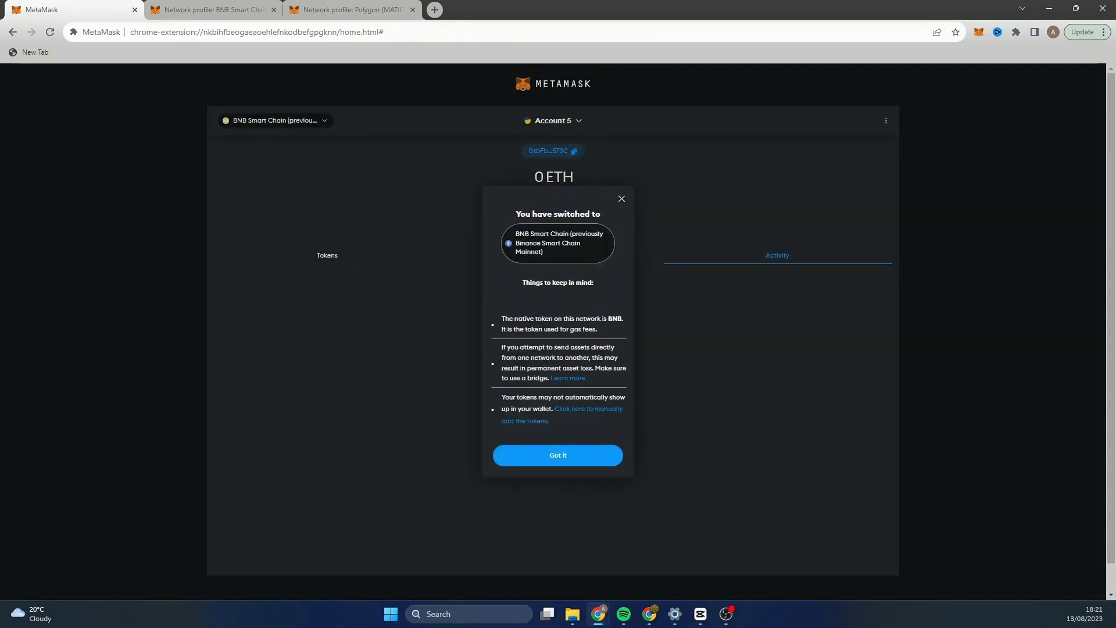
{"action": "left_click", "coordinate": [563, 459]}
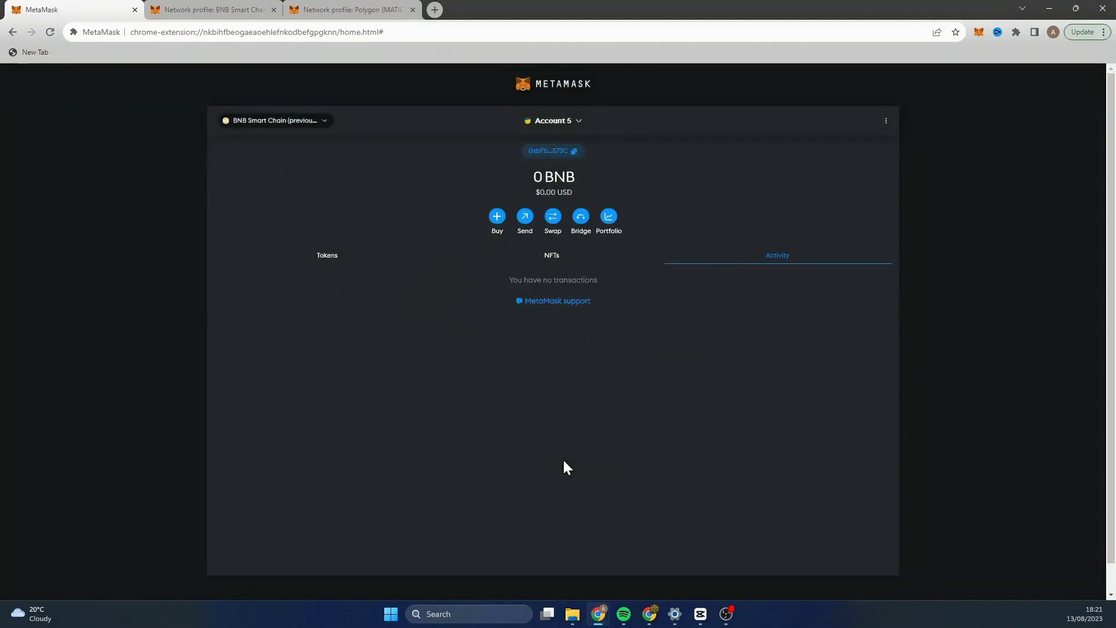
{"action": "left_click", "coordinate": [326, 122]}
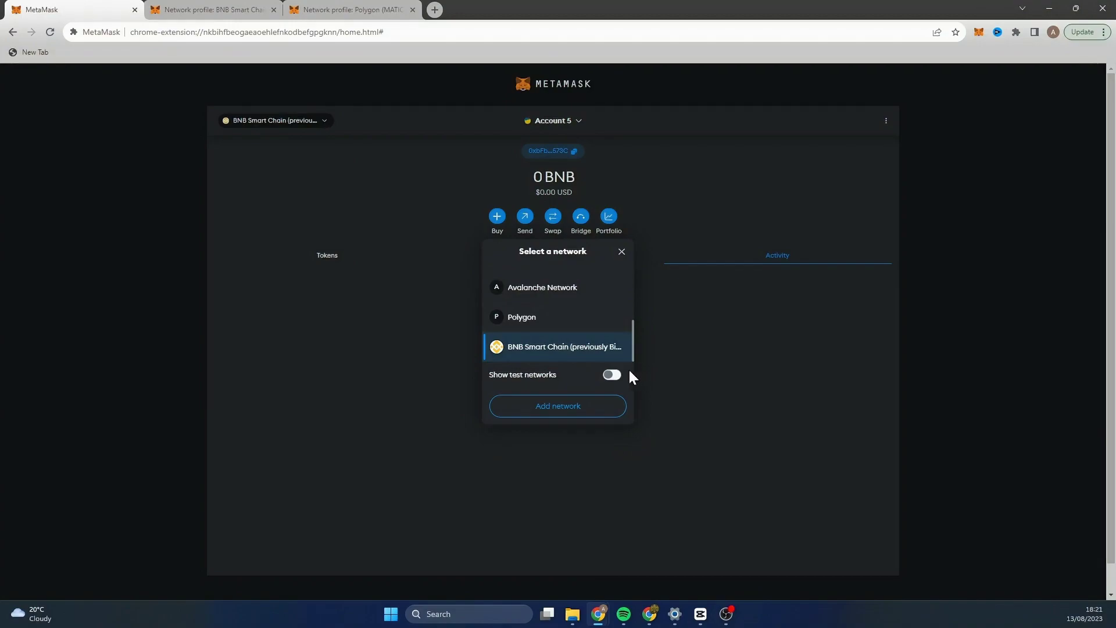
{"action": "scroll", "coordinate": [554, 351], "scroll_direction": "up", "scroll_amount": 1}
{"action": "scroll", "coordinate": [556, 308], "scroll_direction": "down", "scroll_amount": 1}
{"action": "left_click", "coordinate": [622, 256]}
{"action": "left_click", "coordinate": [324, 122]}
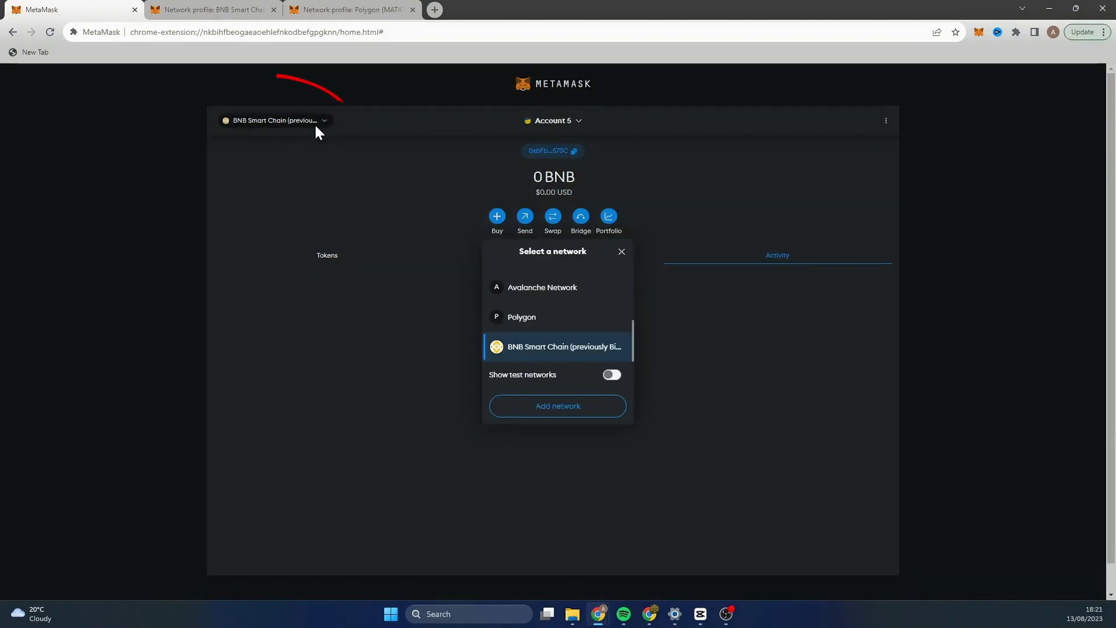
From the network selector's Add network page, choose to add a network manually.
{"action": "left_click", "coordinate": [579, 407]}
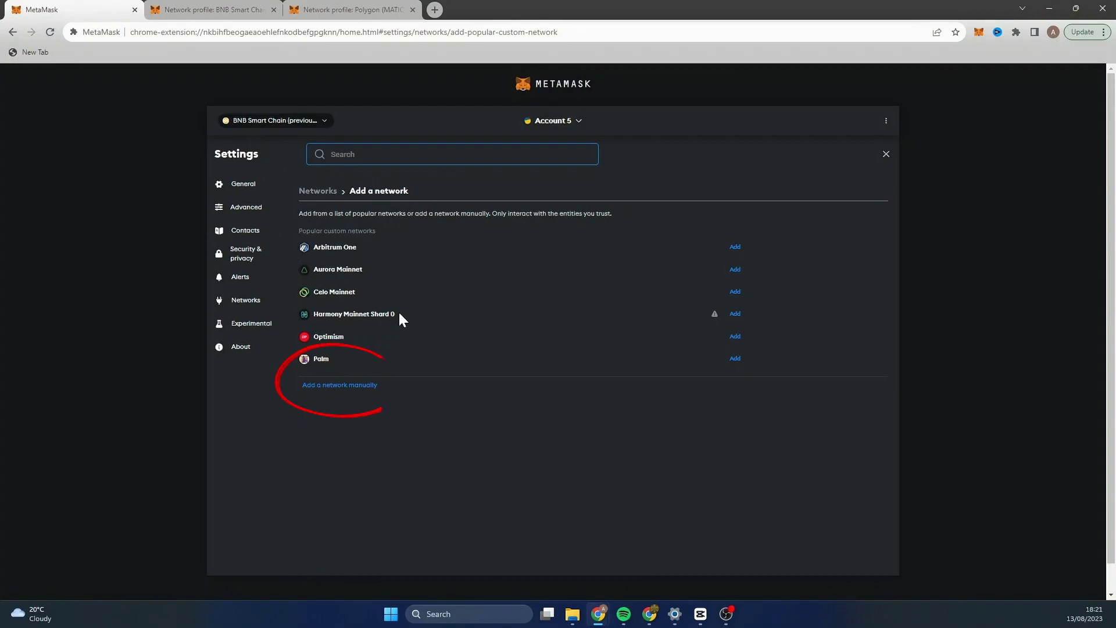
{"action": "left_click", "coordinate": [360, 388]}
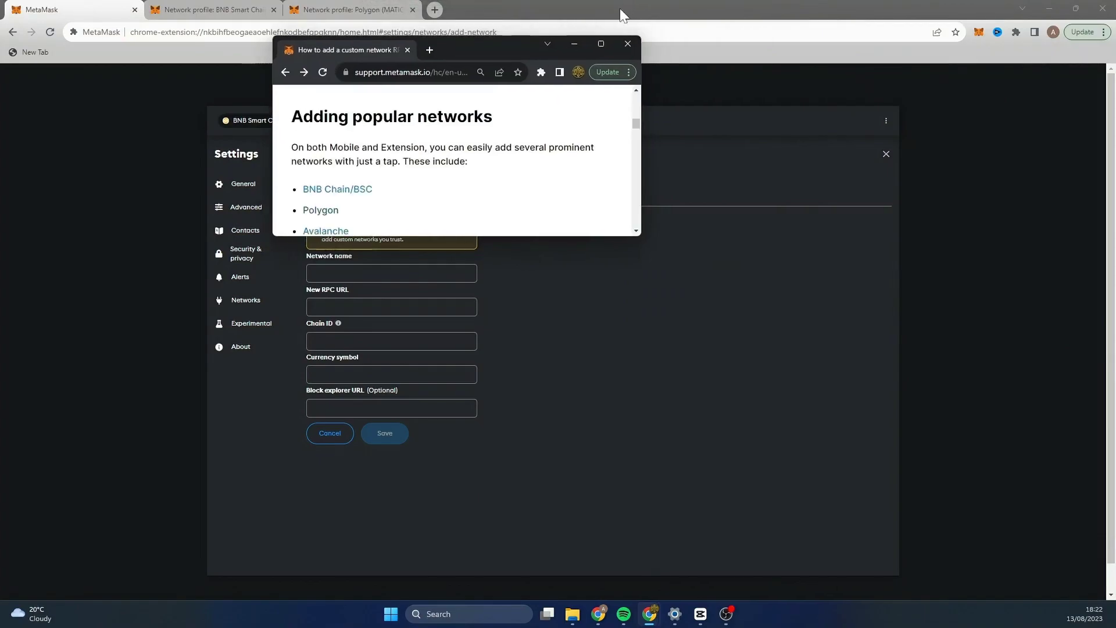
Maximize the custom-network support article and open the Harmony network profile page.
{"action": "left_click", "coordinate": [595, 40]}
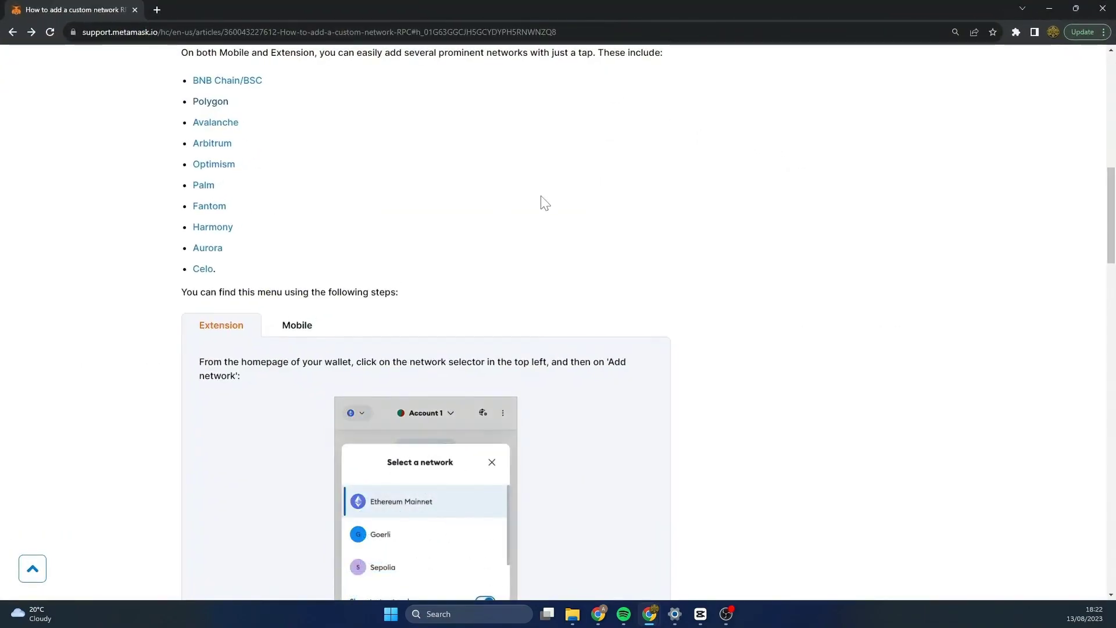
{"action": "scroll", "coordinate": [540, 202], "scroll_direction": "up", "scroll_amount": 3}
{"action": "scroll", "coordinate": [366, 194], "scroll_direction": "down", "scroll_amount": 6}
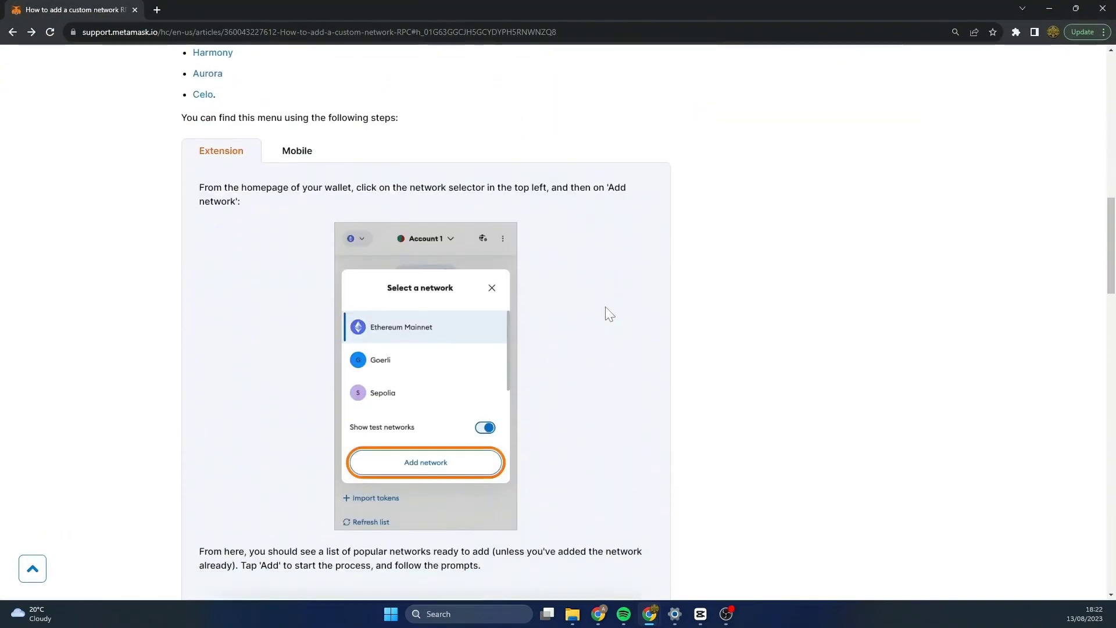
{"action": "scroll", "coordinate": [475, 378], "scroll_direction": "up", "scroll_amount": 7}
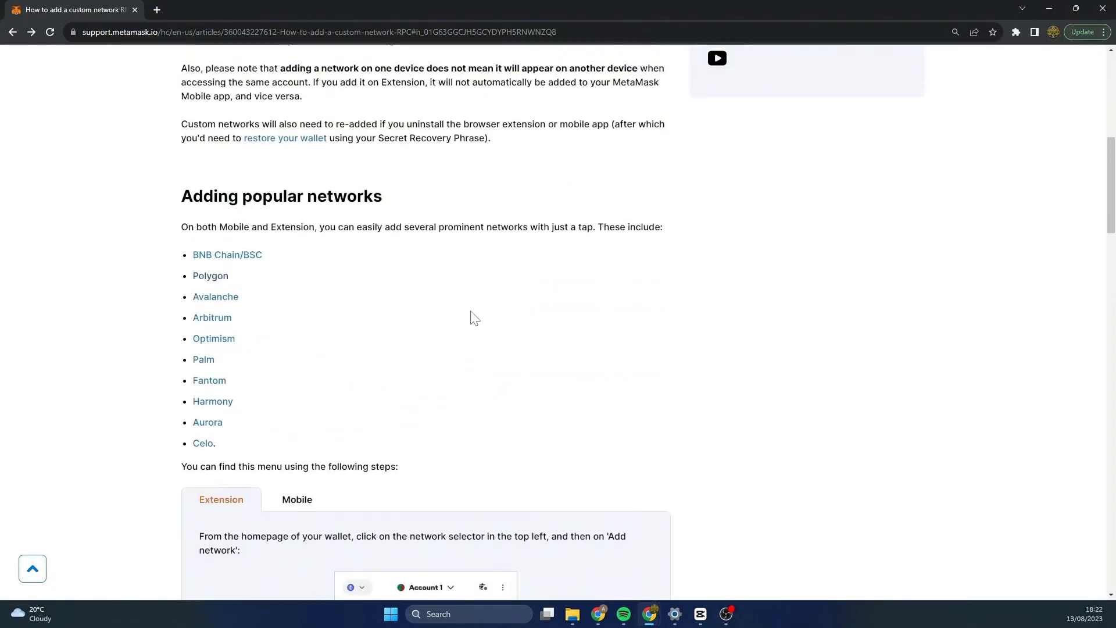
{"action": "scroll", "coordinate": [476, 297], "scroll_direction": "up", "scroll_amount": 7}
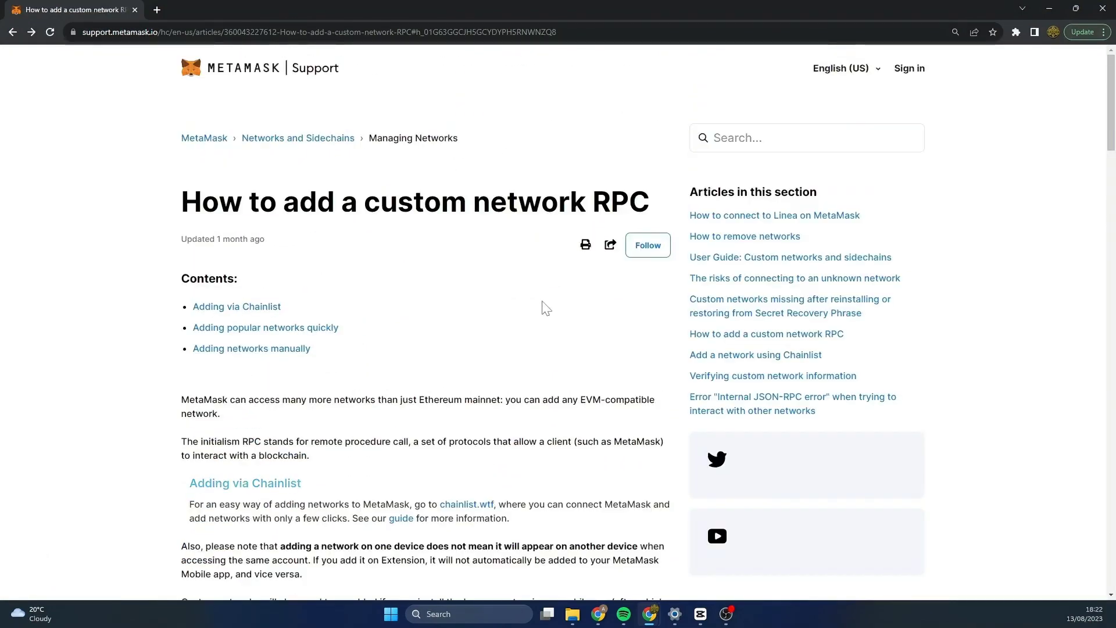
{"action": "scroll", "coordinate": [470, 281], "scroll_direction": "down", "scroll_amount": 2}
{"action": "scroll", "coordinate": [420, 378], "scroll_direction": "down", "scroll_amount": 1}
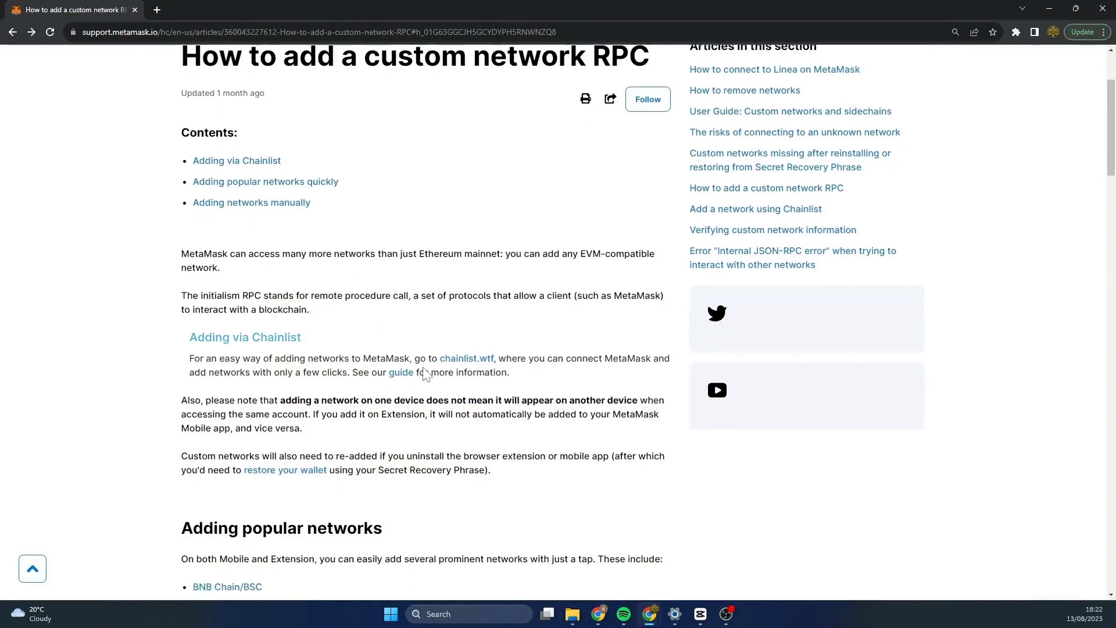
{"action": "scroll", "coordinate": [426, 355], "scroll_direction": "down", "scroll_amount": 3}
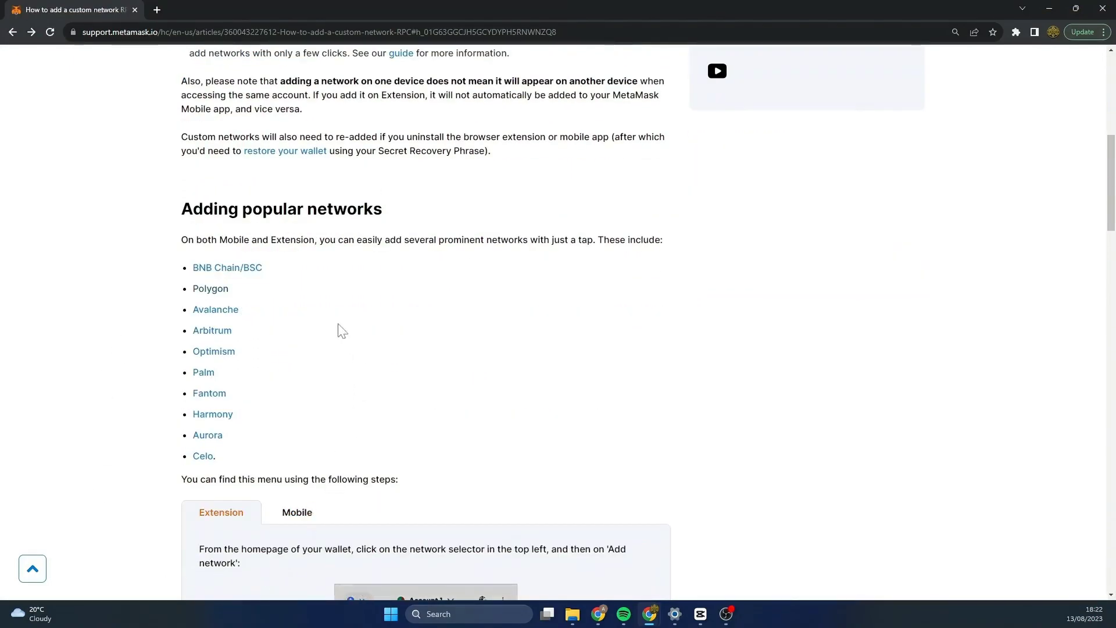
{"action": "left_click", "coordinate": [215, 419]}
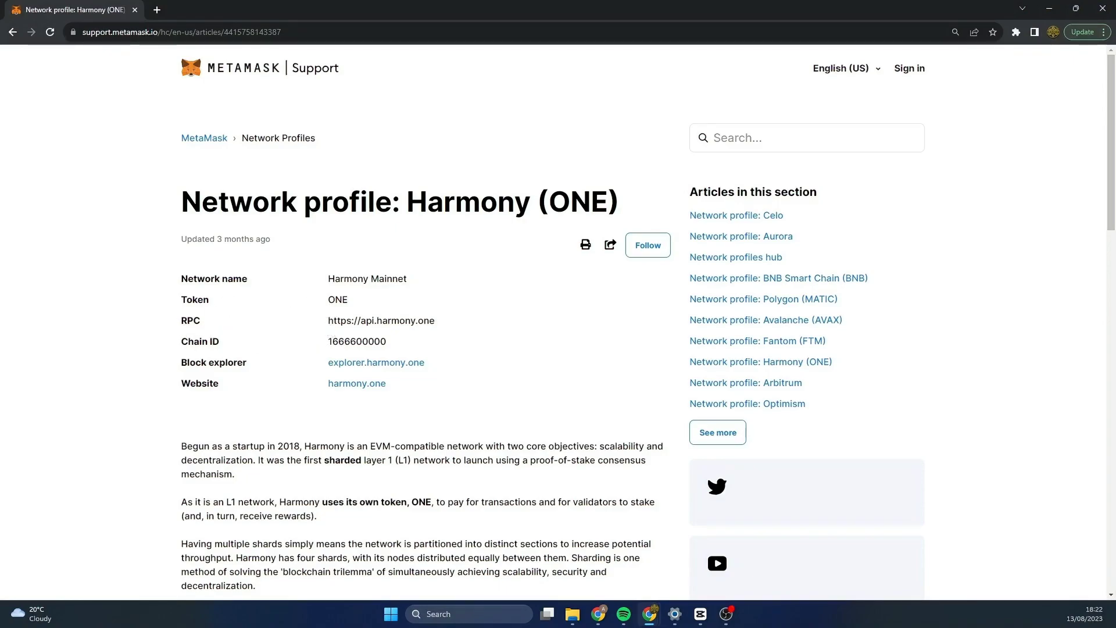
{"action": "left_click_drag", "start_coordinate": [327, 320], "coordinate": [411, 322]}
{"action": "left_click", "coordinate": [290, 338]}
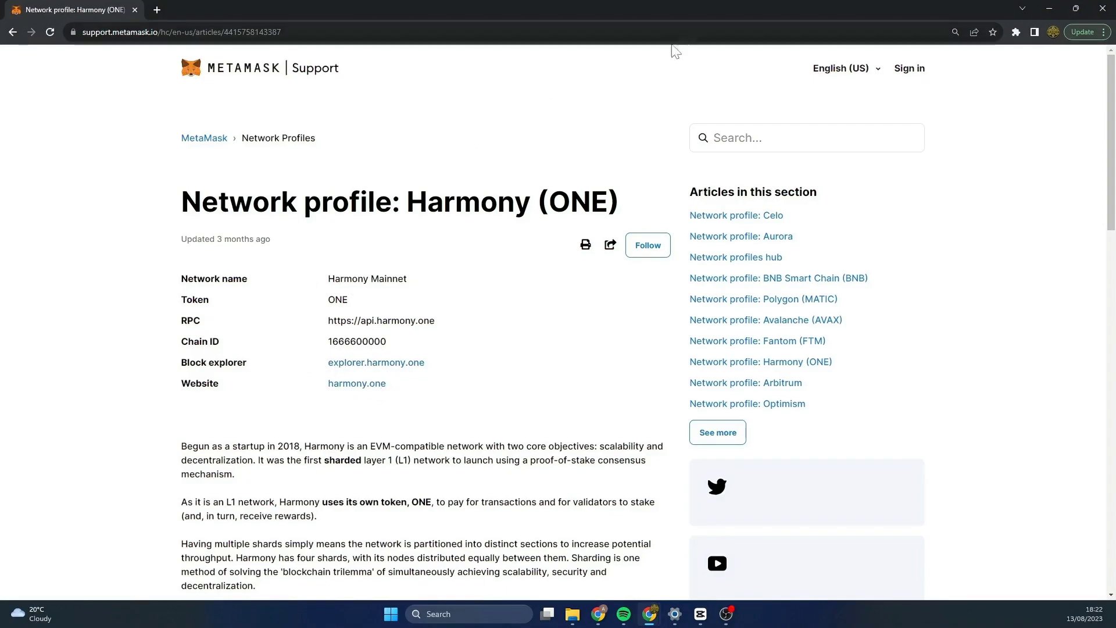
{"action": "left_click", "coordinate": [1075, 8]}
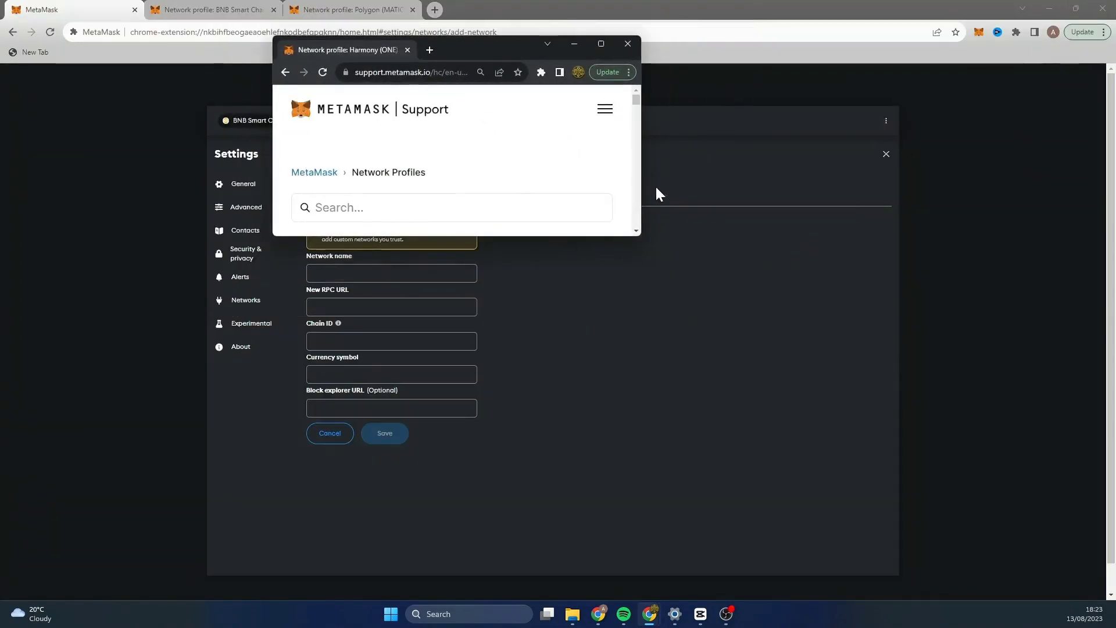
{"action": "left_click_drag", "start_coordinate": [636, 103], "coordinate": [634, 119]}
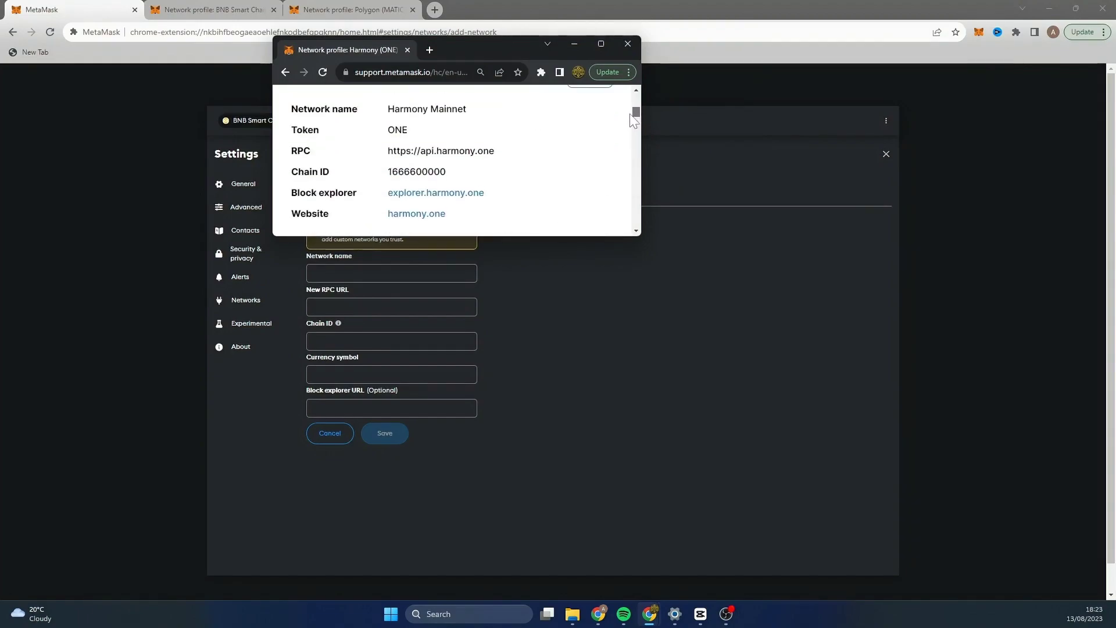
{"action": "left_click_drag", "start_coordinate": [512, 53], "coordinate": [792, 201]}
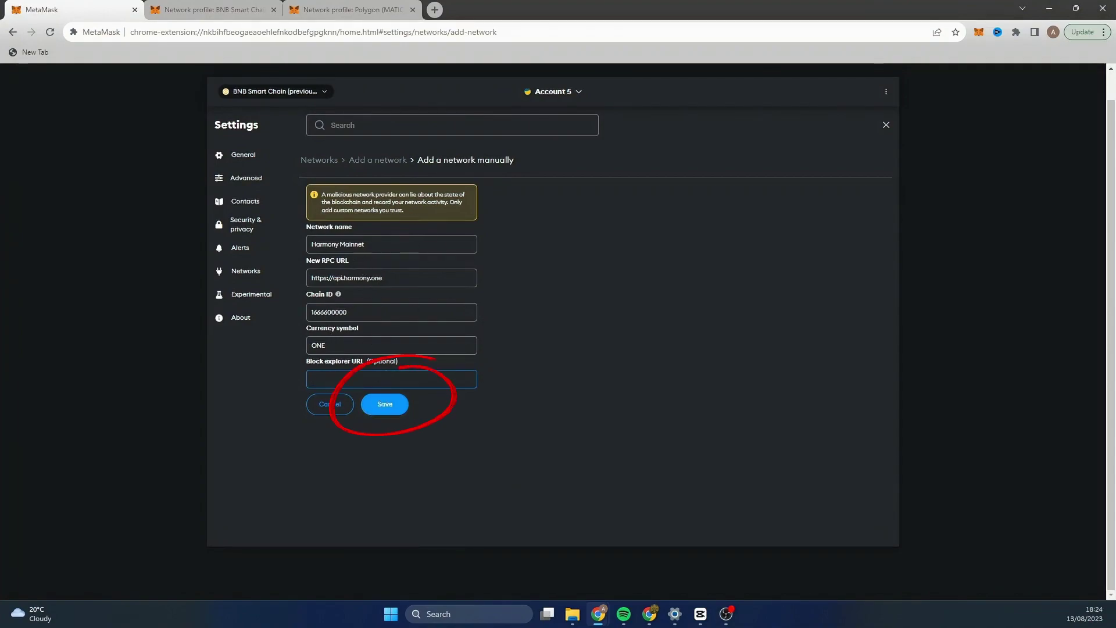
{"action": "left_click", "coordinate": [392, 407]}
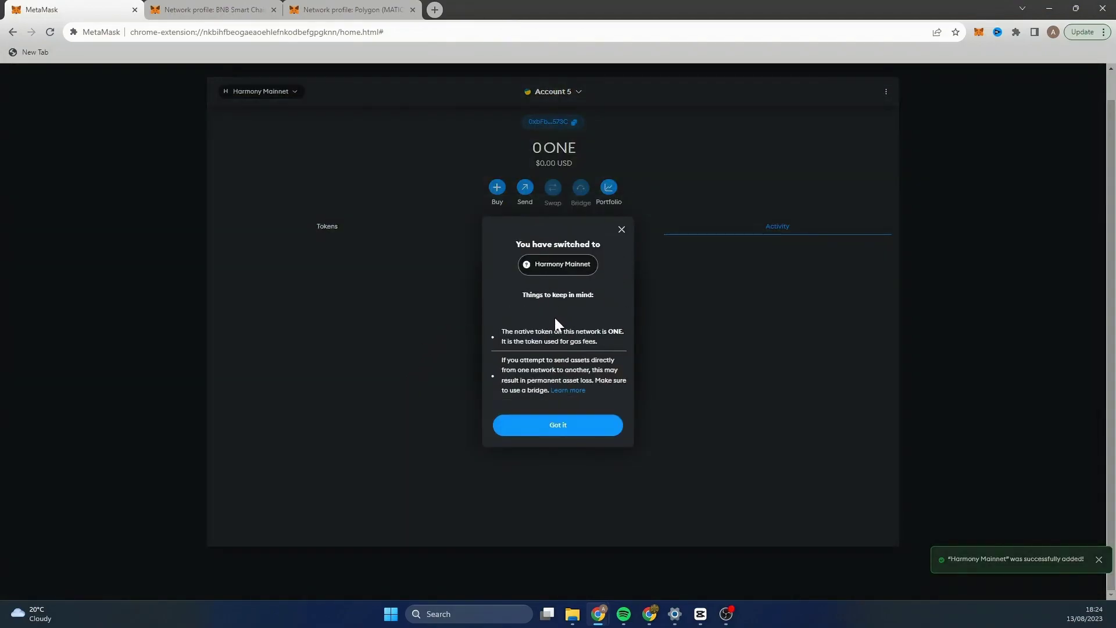
Dismiss the Harmony Mainnet notices and switch the wallet to Avalanche Network.
{"action": "left_click", "coordinate": [574, 427]}
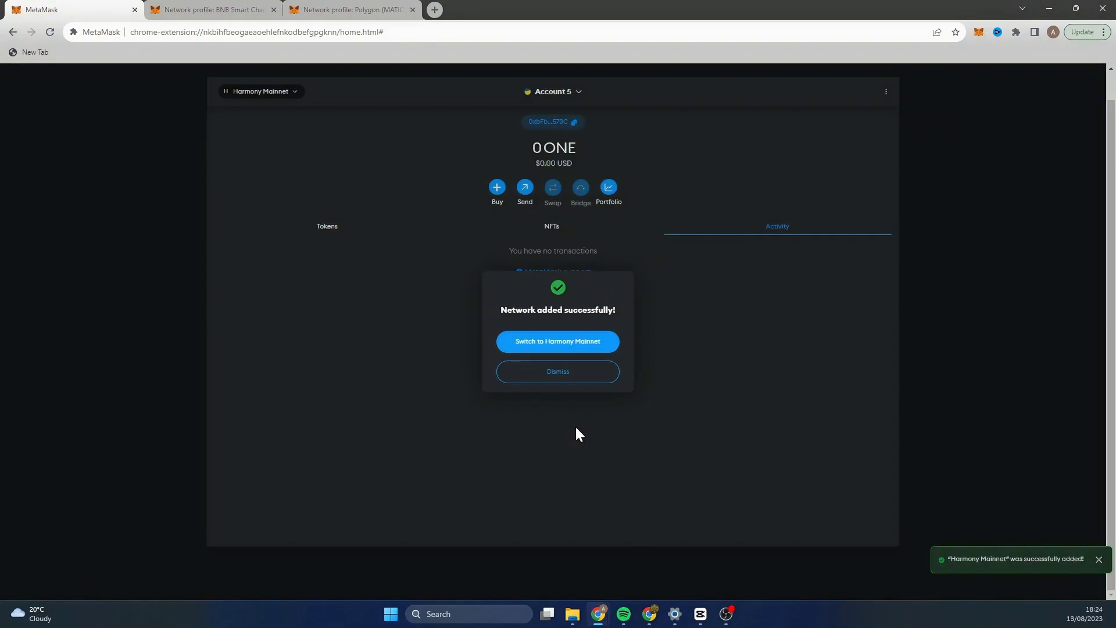
{"action": "left_click", "coordinate": [596, 346]}
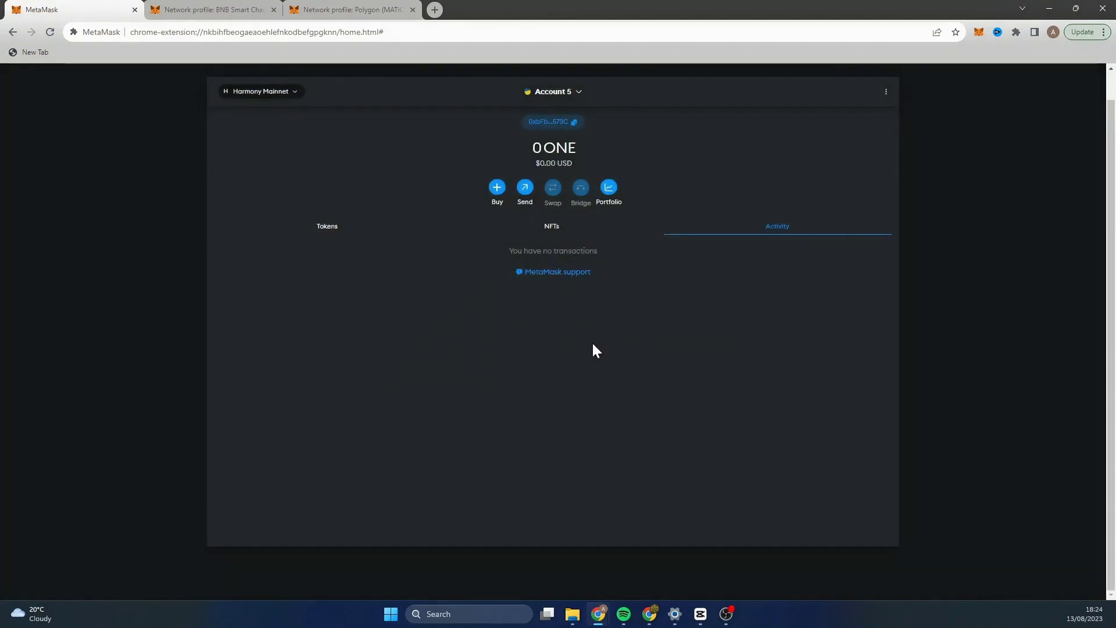
{"action": "left_click", "coordinate": [297, 96]}
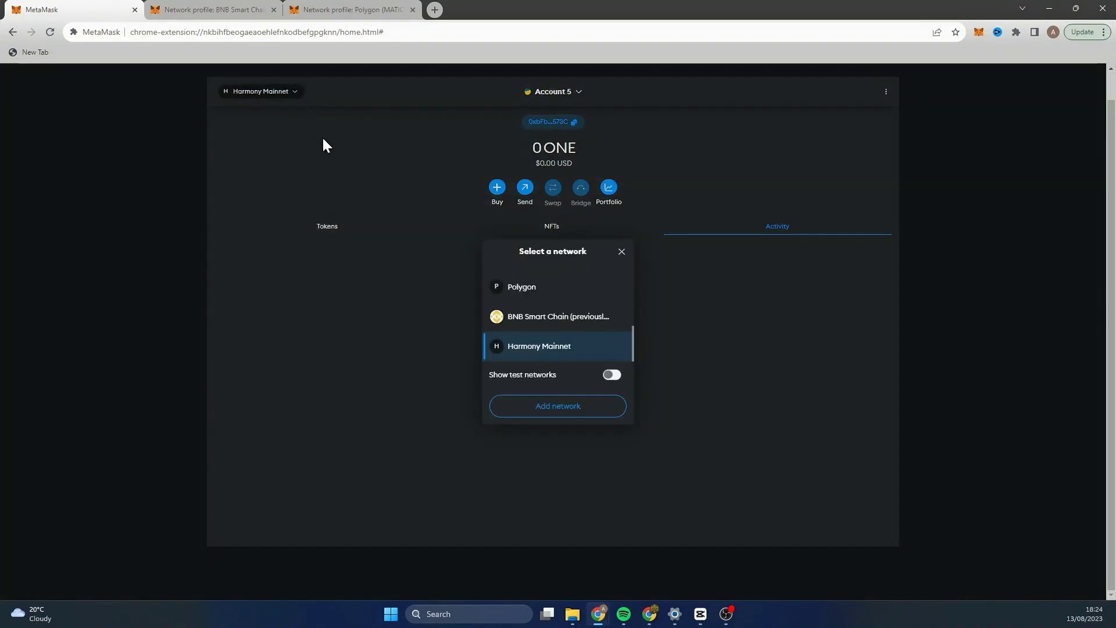
{"action": "scroll", "coordinate": [561, 350], "scroll_direction": "up", "scroll_amount": 1}
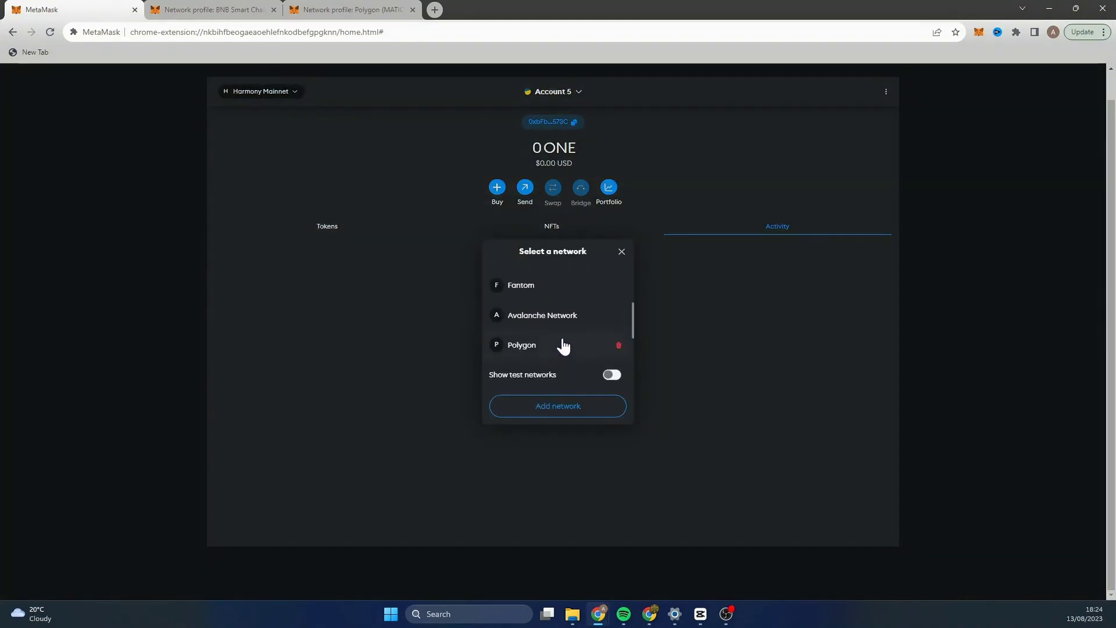
{"action": "left_click", "coordinate": [562, 317]}
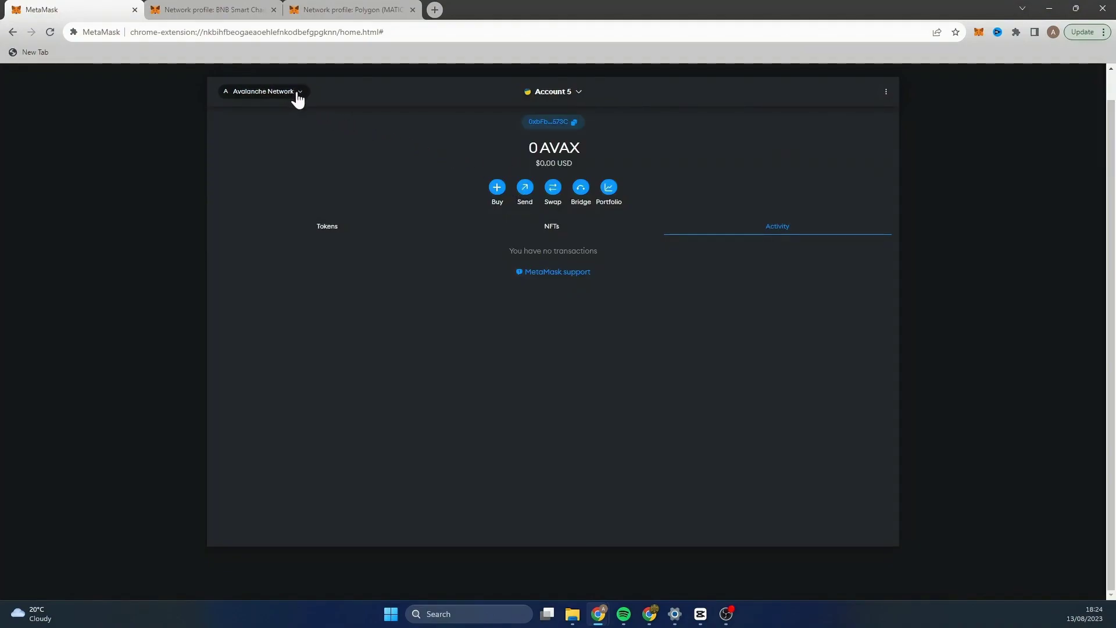
Switch the wallet from Avalanche Network to BNB Smart Chain.
{"action": "left_click", "coordinate": [288, 96]}
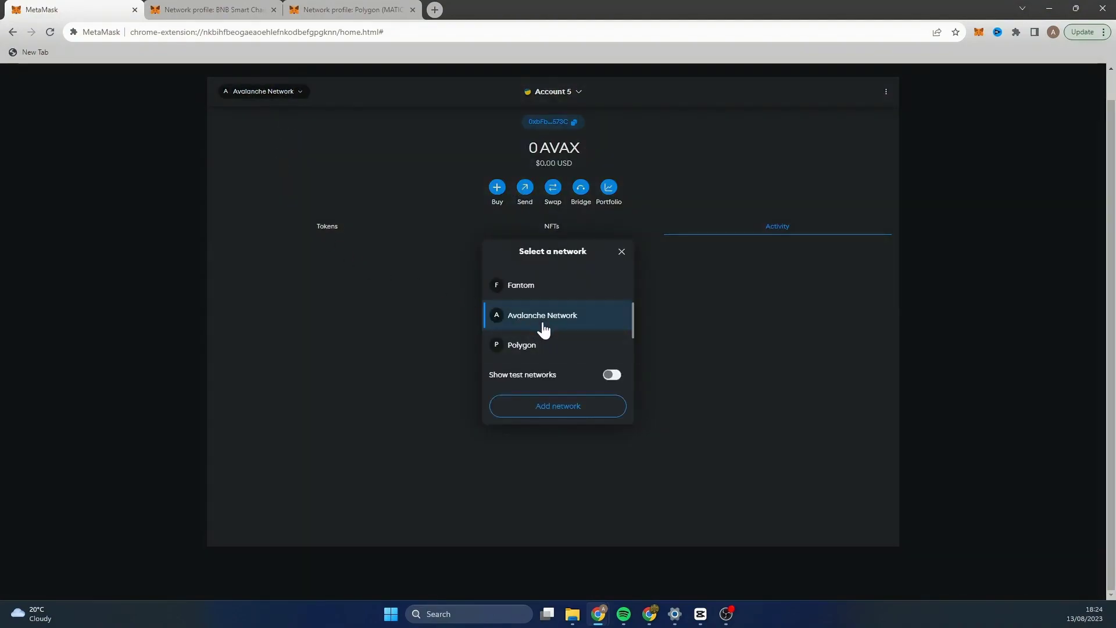
{"action": "scroll", "coordinate": [544, 330], "scroll_direction": "down", "scroll_amount": 2}
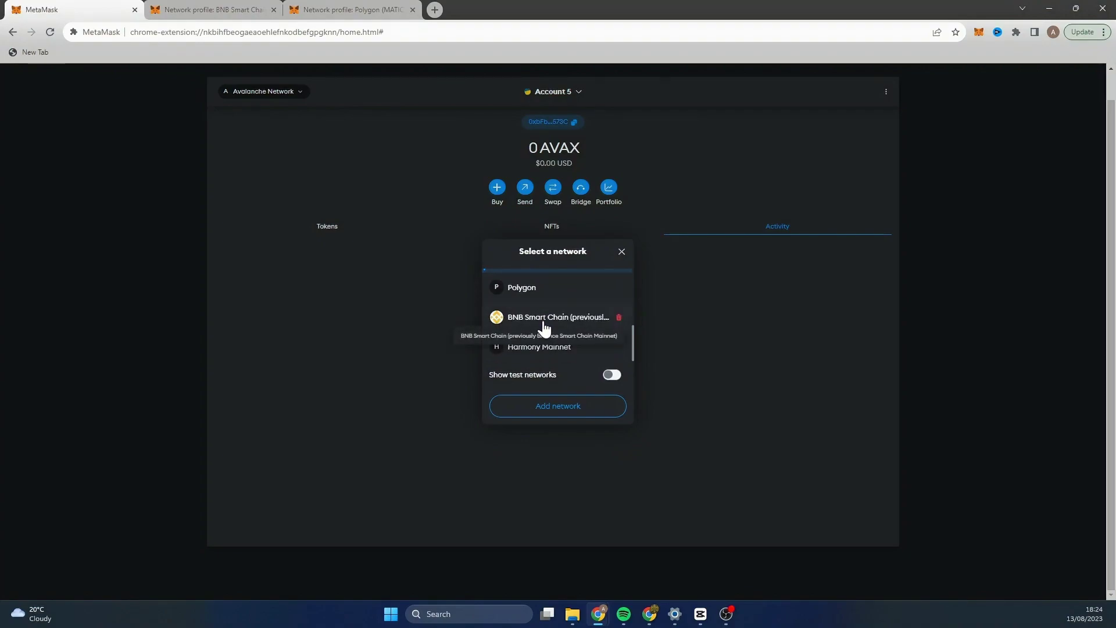
{"action": "left_click", "coordinate": [544, 327]}
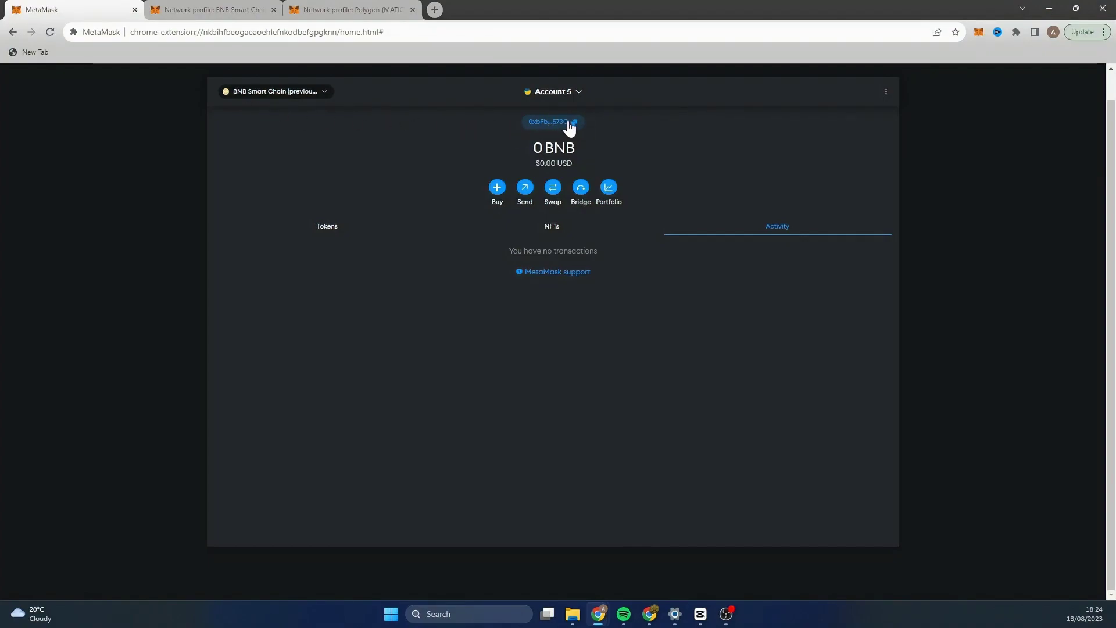
Copy the wallet's account address to the clipboard while on BNB Smart Chain (0 BNB).
{"action": "left_click_drag", "start_coordinate": [577, 147], "coordinate": [545, 152]}
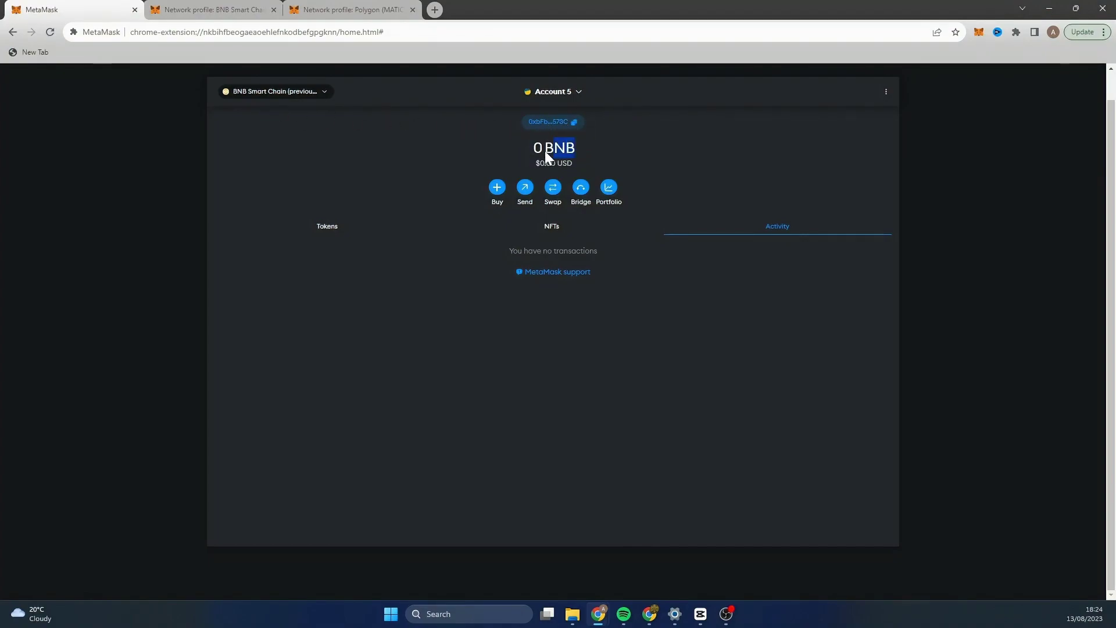
{"action": "left_click", "coordinate": [531, 149]}
{"action": "left_click", "coordinate": [527, 124]}
{"action": "left_click", "coordinate": [557, 121]}
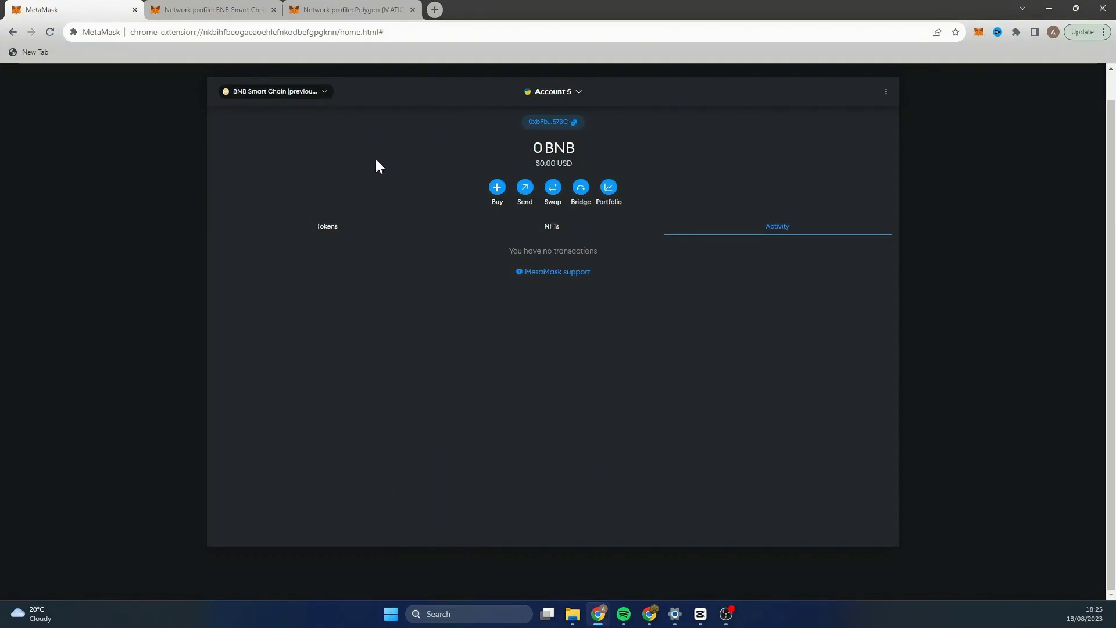
Switch to Avalanche Network, view its 0 AVAX token, then return to the BNB Smart Chain article.
{"action": "left_click", "coordinate": [327, 96]}
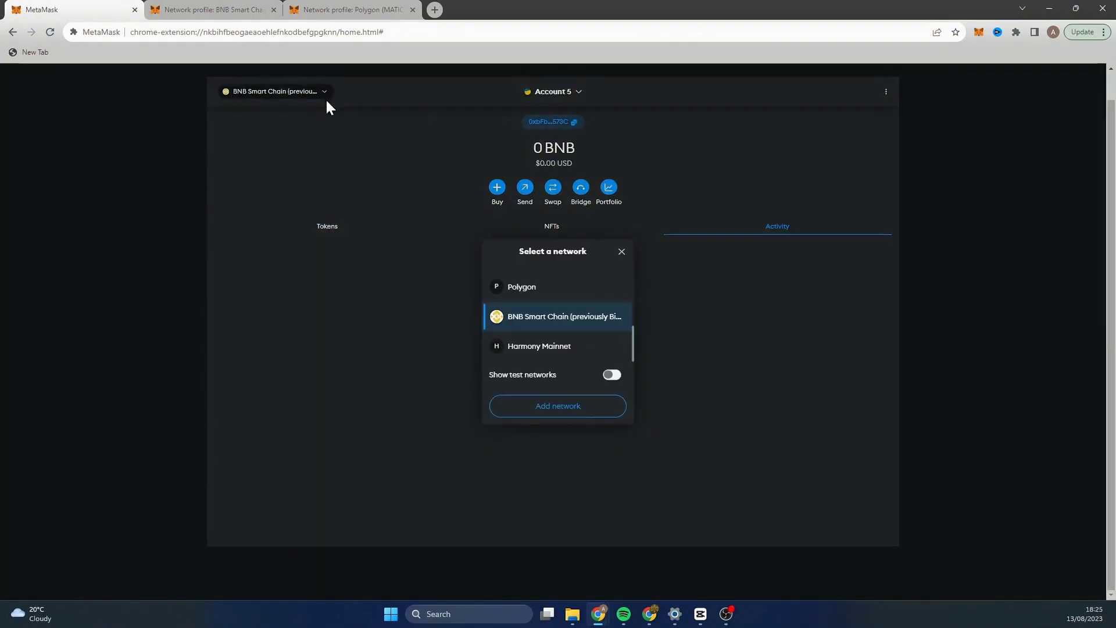
{"action": "scroll", "coordinate": [541, 316], "scroll_direction": "up", "scroll_amount": 3}
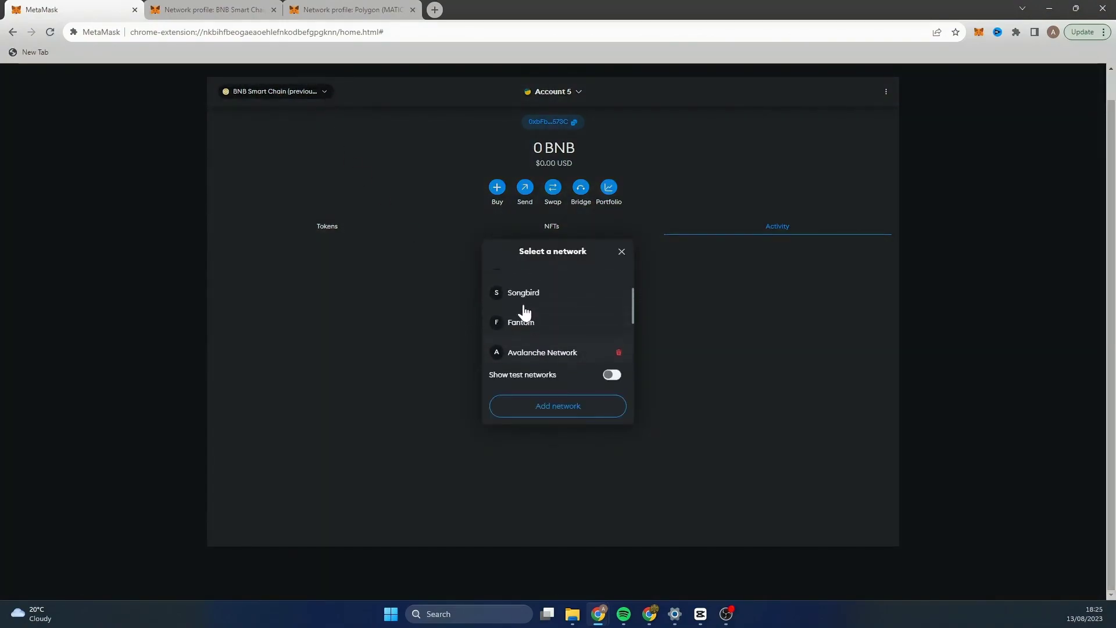
{"action": "scroll", "coordinate": [525, 312], "scroll_direction": "up", "scroll_amount": 2}
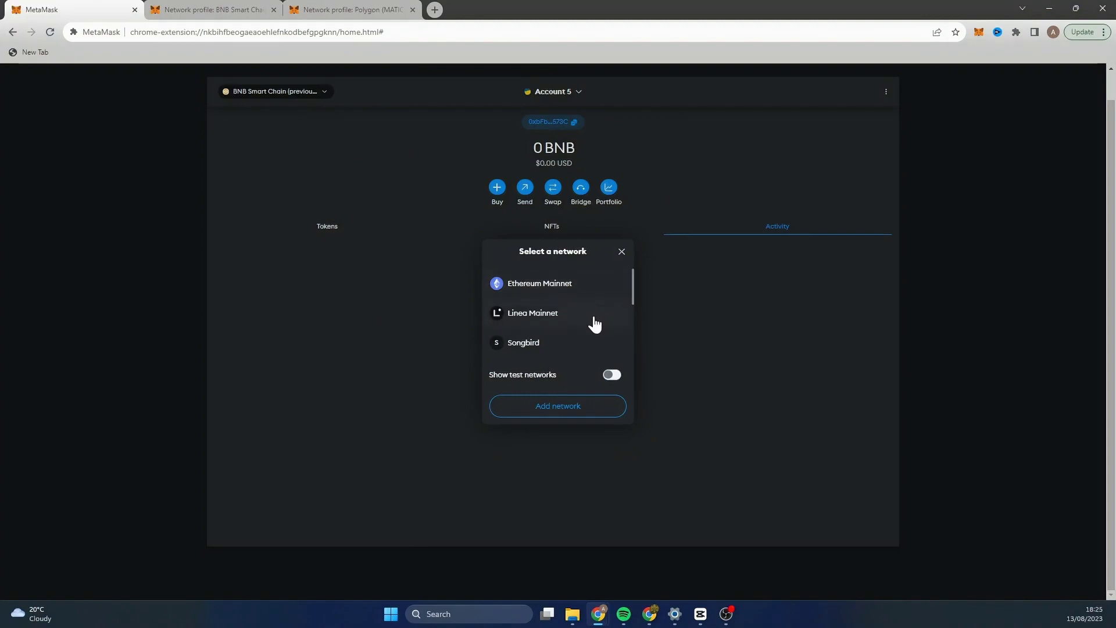
{"action": "scroll", "coordinate": [587, 328], "scroll_direction": "down", "scroll_amount": 2}
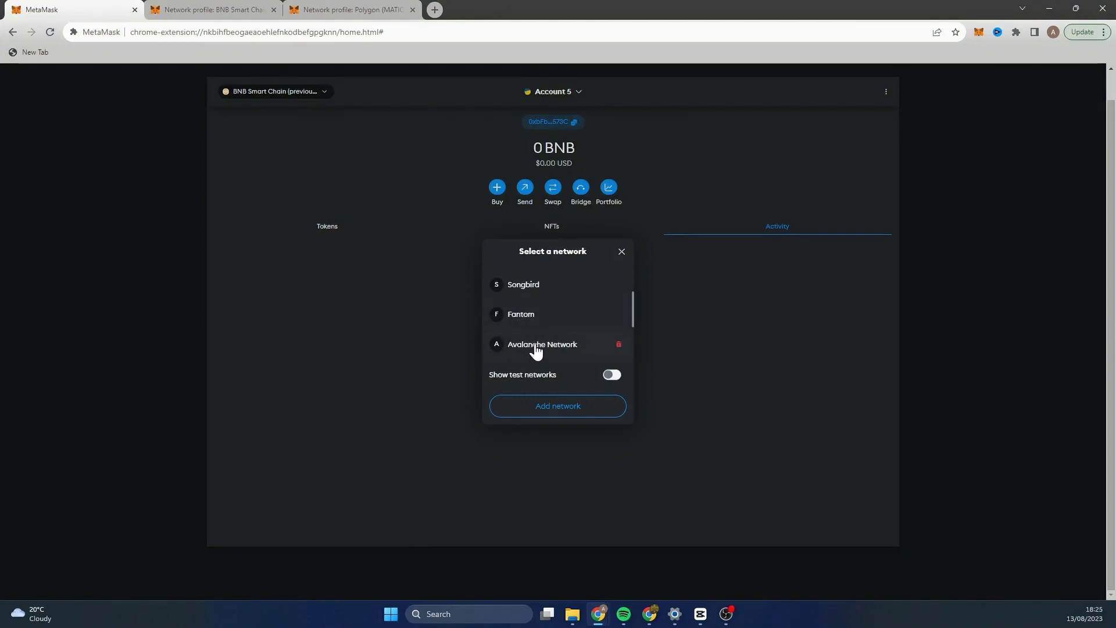
{"action": "key", "text": "Escape"}
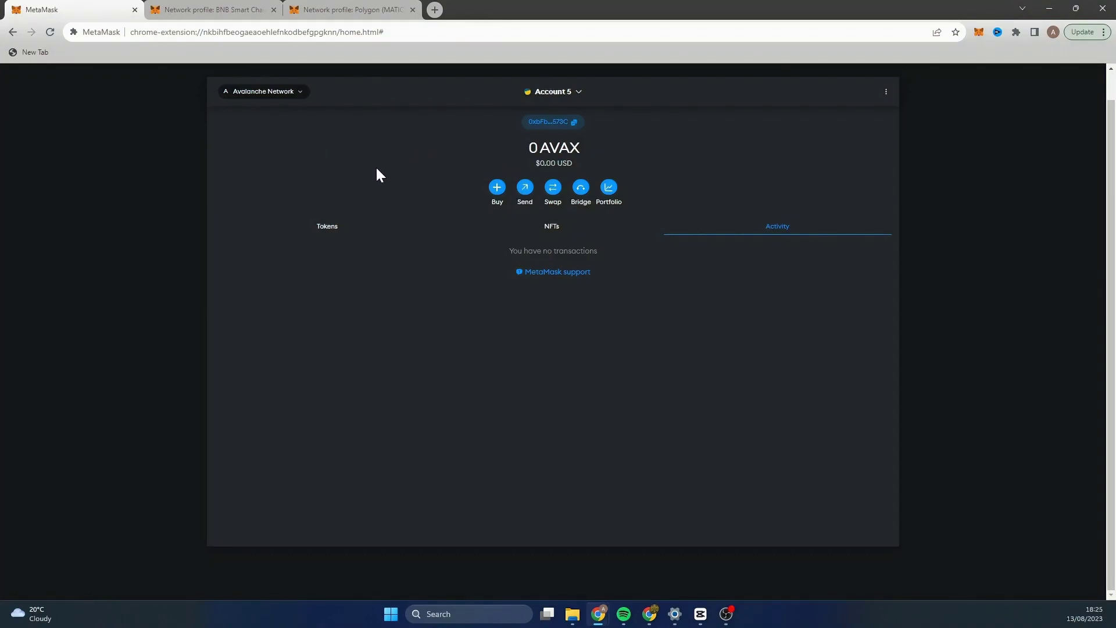
{"action": "double_click", "coordinate": [526, 239]}
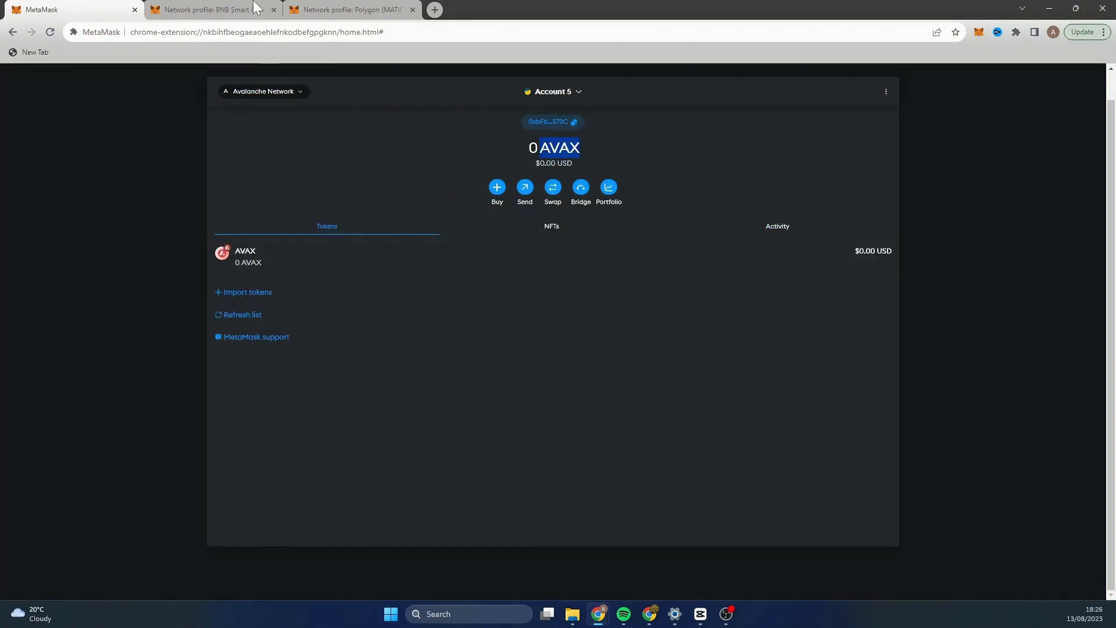
{"action": "left_click", "coordinate": [229, 7]}
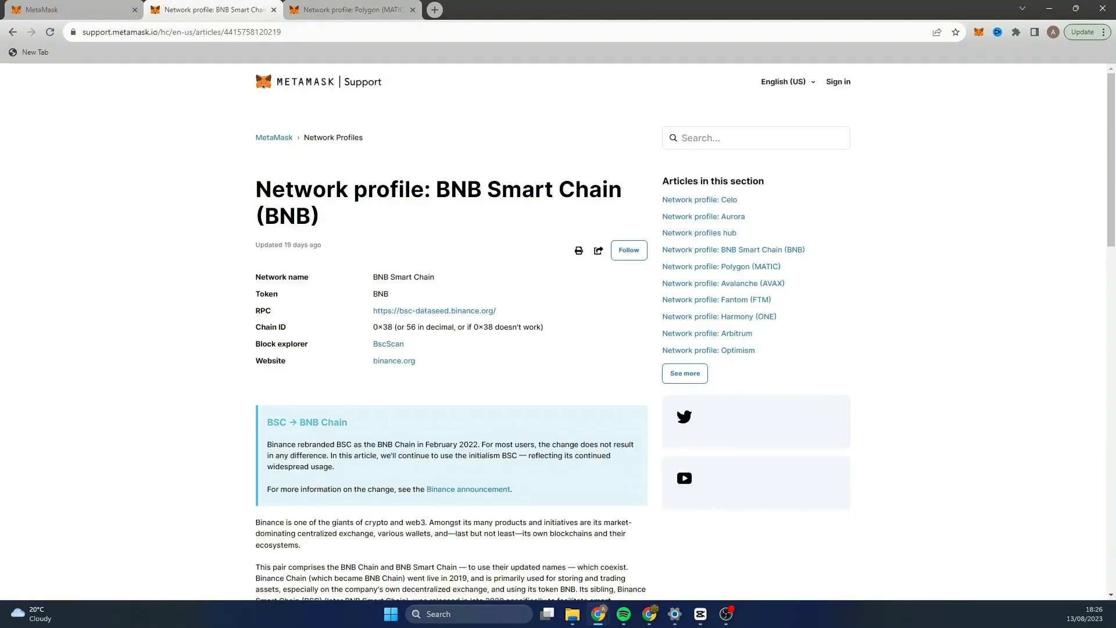
{"action": "triple_click", "coordinate": [374, 192]}
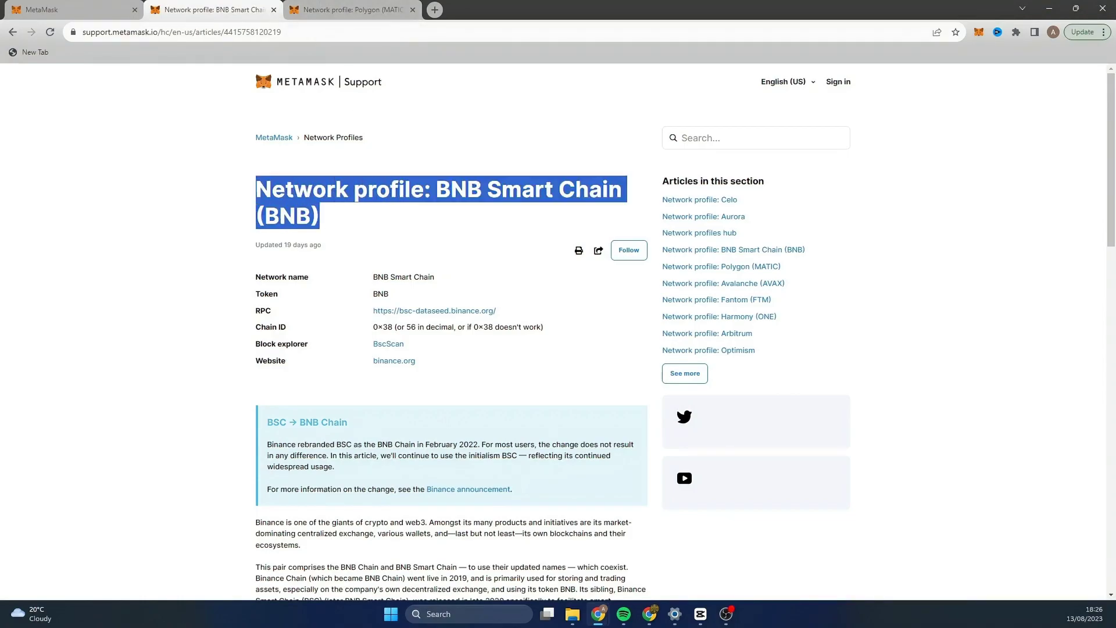
{"action": "left_click", "coordinate": [449, 221]}
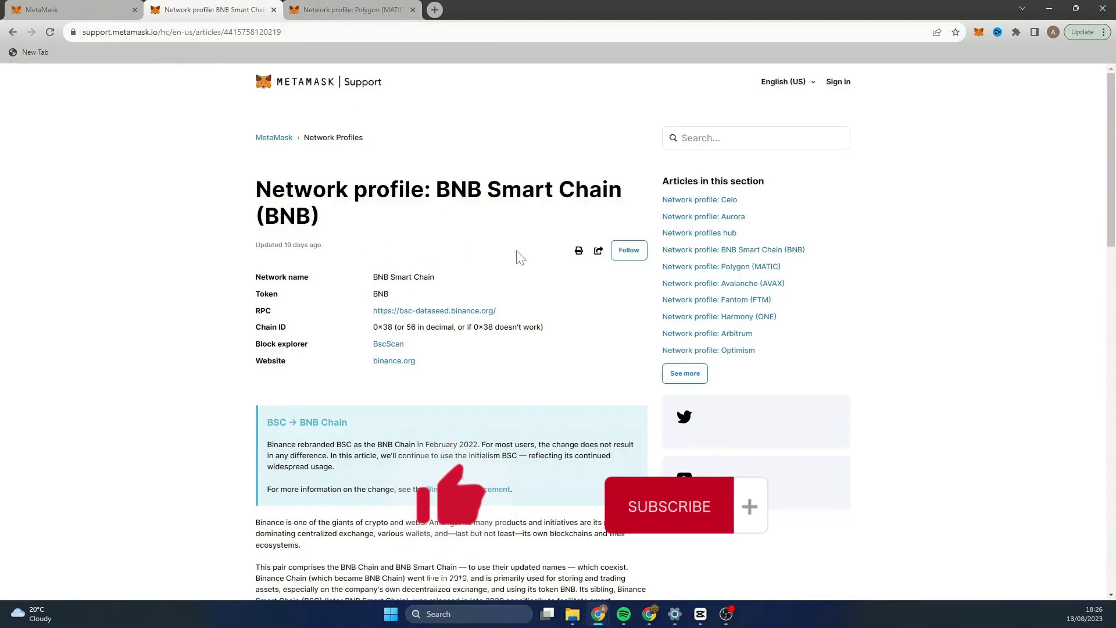
{"action": "scroll", "coordinate": [538, 306], "scroll_direction": "down", "scroll_amount": 5}
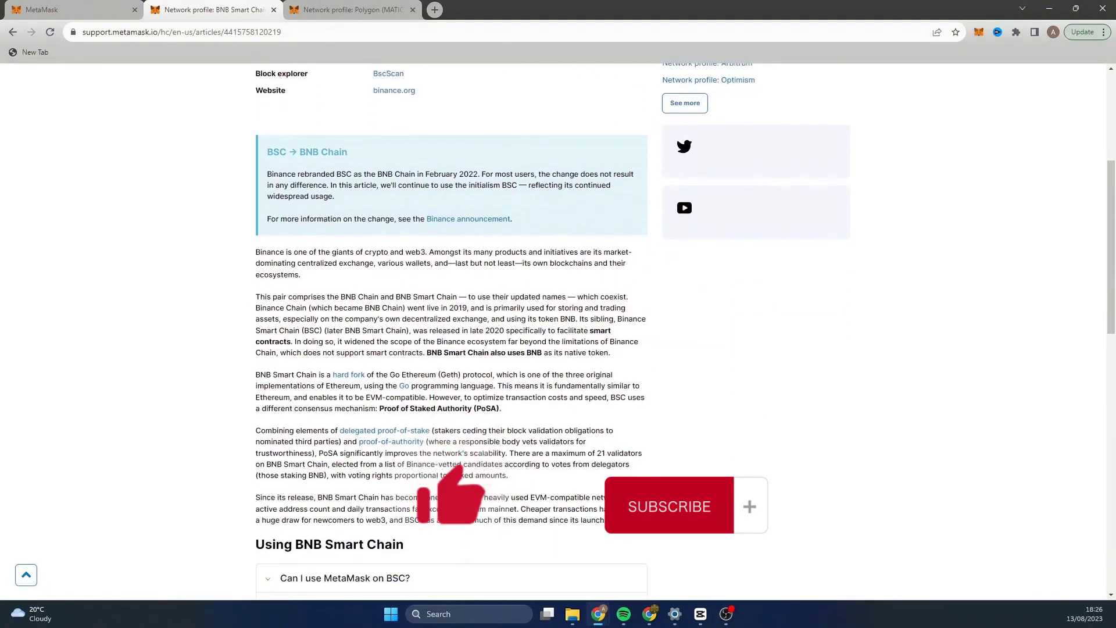
{"action": "scroll", "coordinate": [499, 435], "scroll_direction": "up", "scroll_amount": 5}
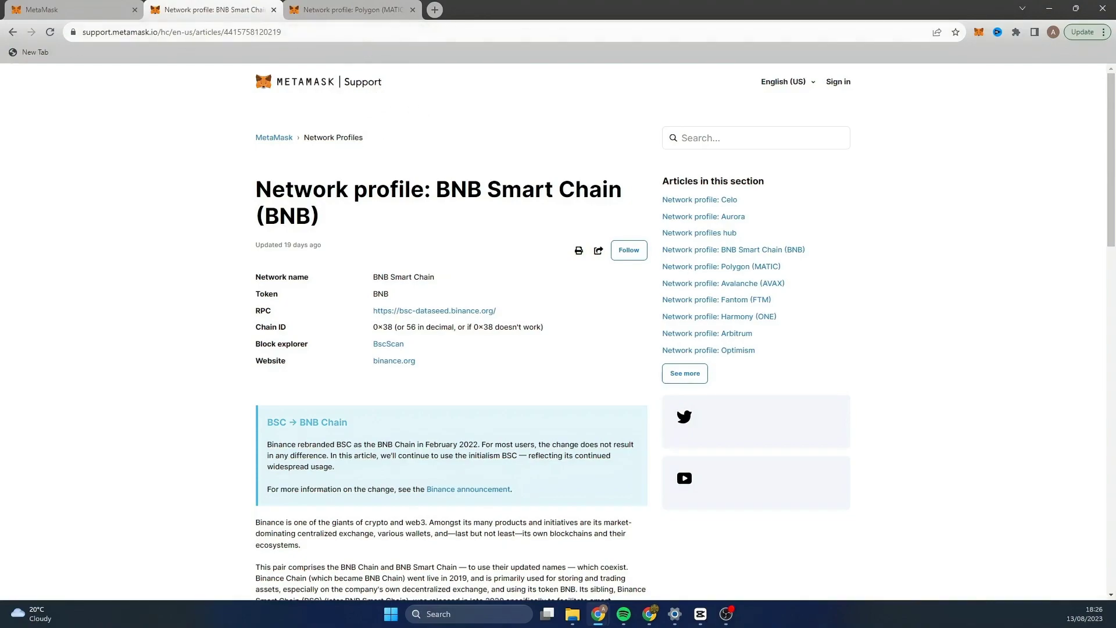
Bring the Simply Blockchain YouTube channel window back to the front.
{"action": "mouse_move", "coordinate": [649, 614]}
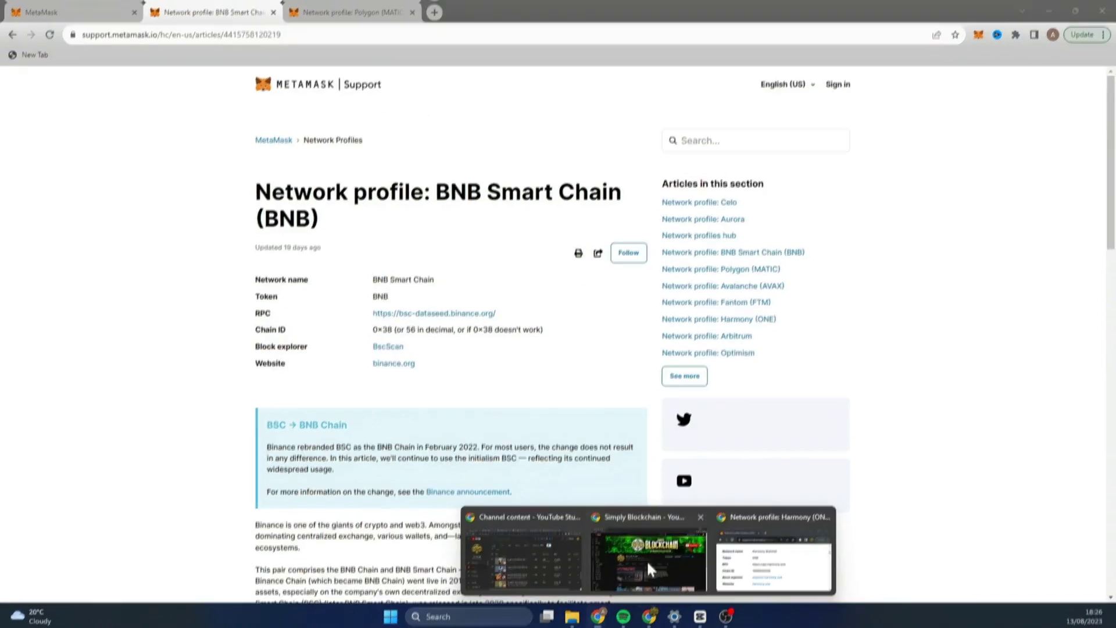
{"action": "left_click", "coordinate": [646, 560]}
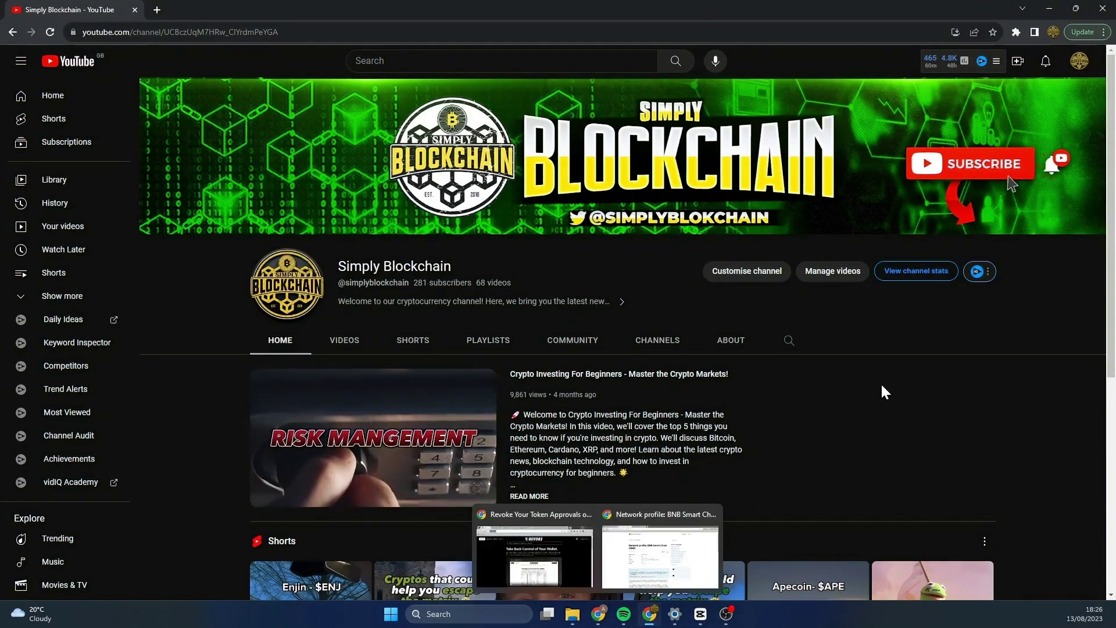